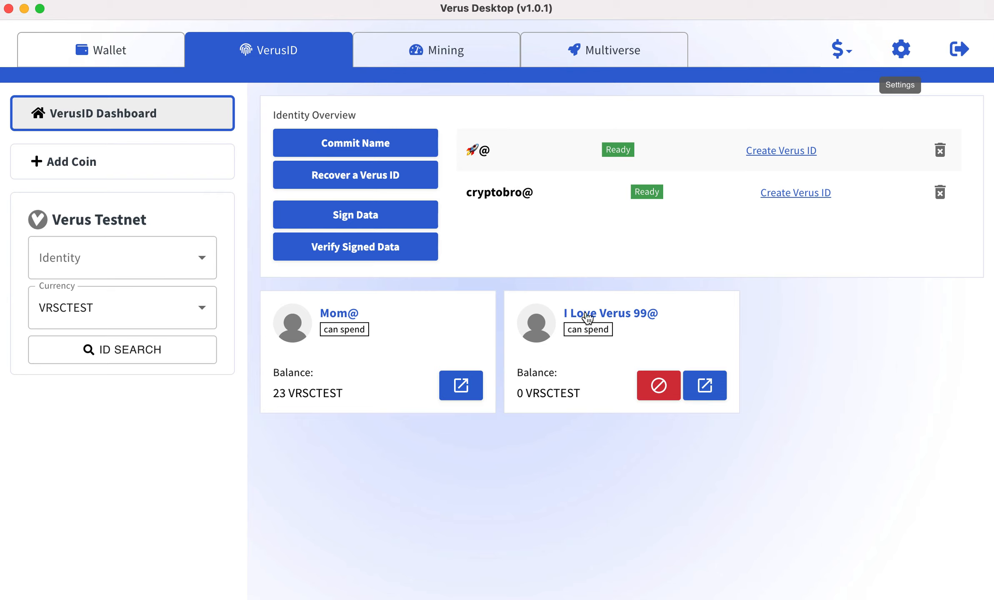
# Examine the existing identities Mom@ and I Love Verus 99@ on the VerusID dashboard.
pyautogui.moveTo(315, 309); pyautogui.dragTo(375, 316)
pyautogui.click(386, 465)
pyautogui.moveTo(559, 321); pyautogui.dragTo(661, 333)
pyautogui.click(671, 475)
pyautogui.moveTo(320, 314); pyautogui.dragTo(379, 319)
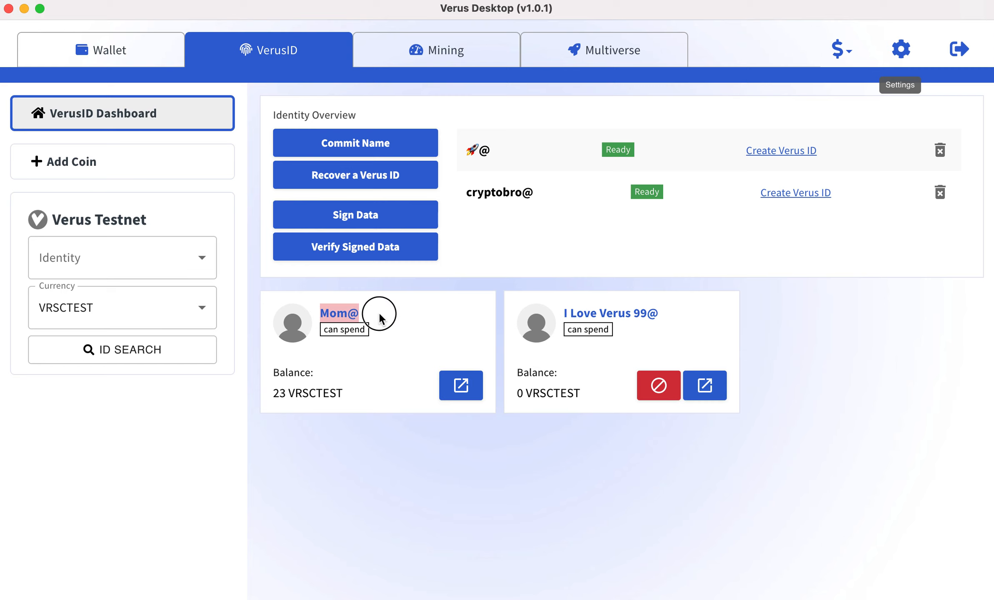
pyautogui.click(390, 442)
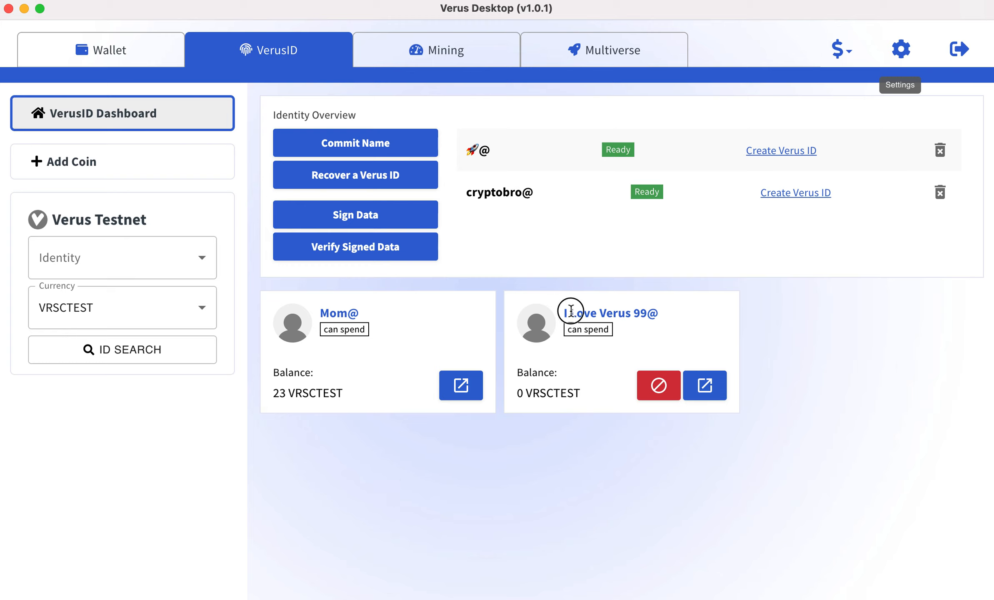
pyautogui.moveTo(571, 311); pyautogui.dragTo(663, 316)
pyautogui.click(598, 477)
pyautogui.tripleClick(588, 312)
pyautogui.click(404, 315)
pyautogui.moveTo(404, 315); pyautogui.dragTo(283, 316)
pyautogui.click(517, 462)
# Open the Verus ID creation form for the committed name cryptobro@.
pyautogui.click(380, 151)
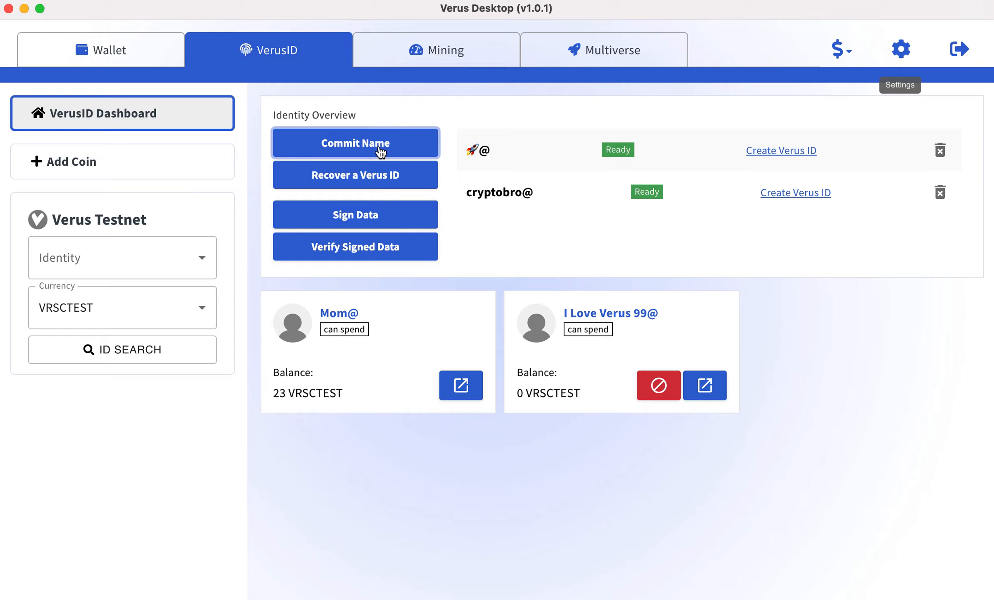
pyautogui.click(834, 77)
pyautogui.click(784, 195)
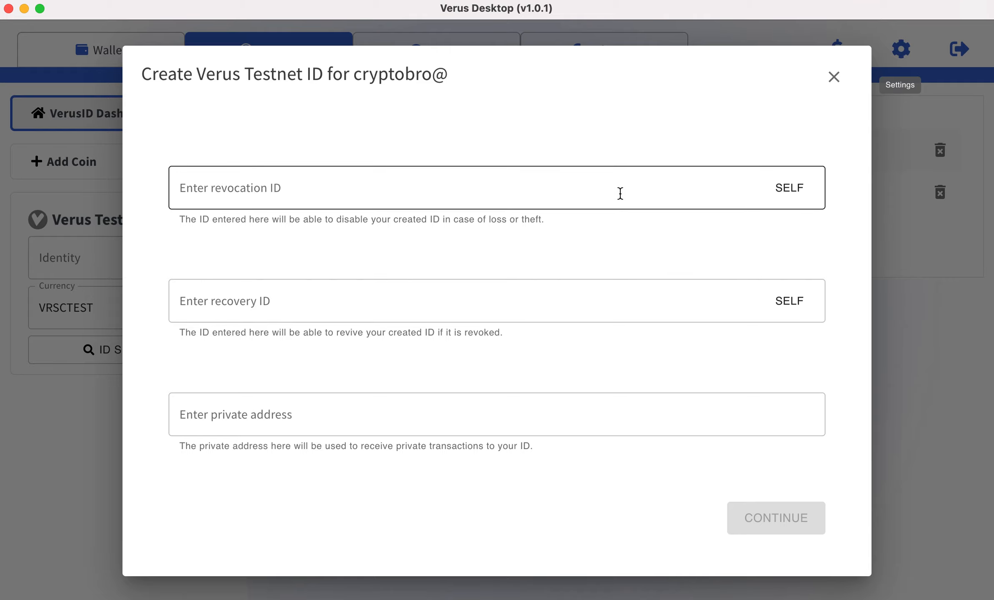
# Assign cryptobro@ itself as revocation and recovery ID, and replace the revocation ID with Mom@.
pyautogui.click(794, 196)
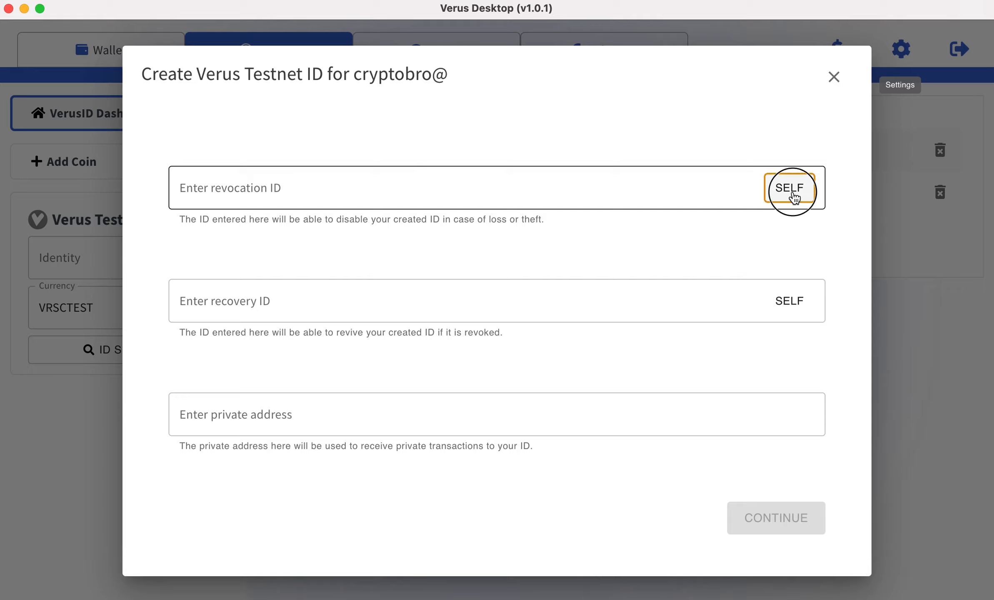
pyautogui.click(789, 308)
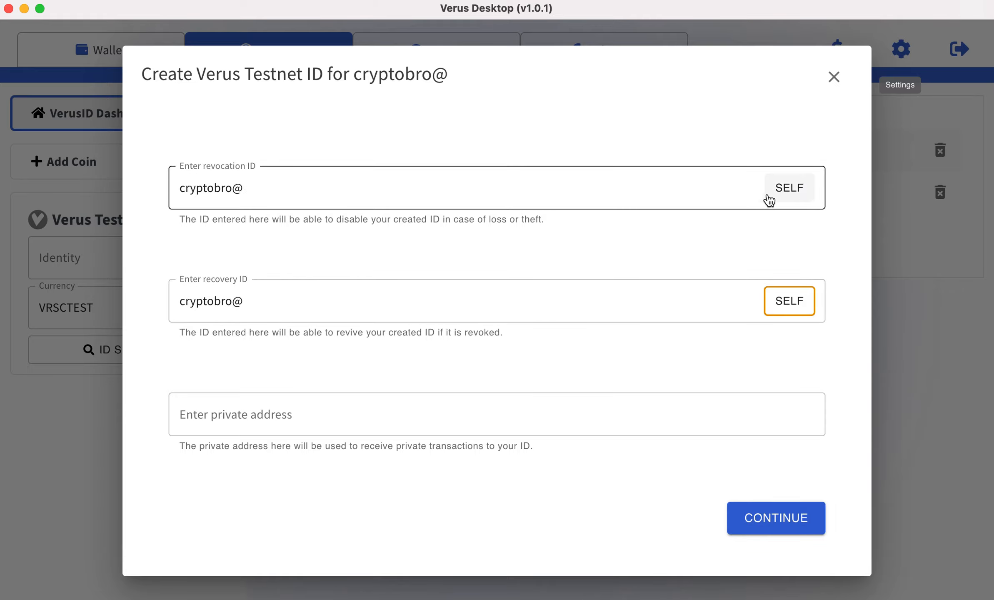
pyautogui.click(407, 201)
pyautogui.doubleClick(407, 201)
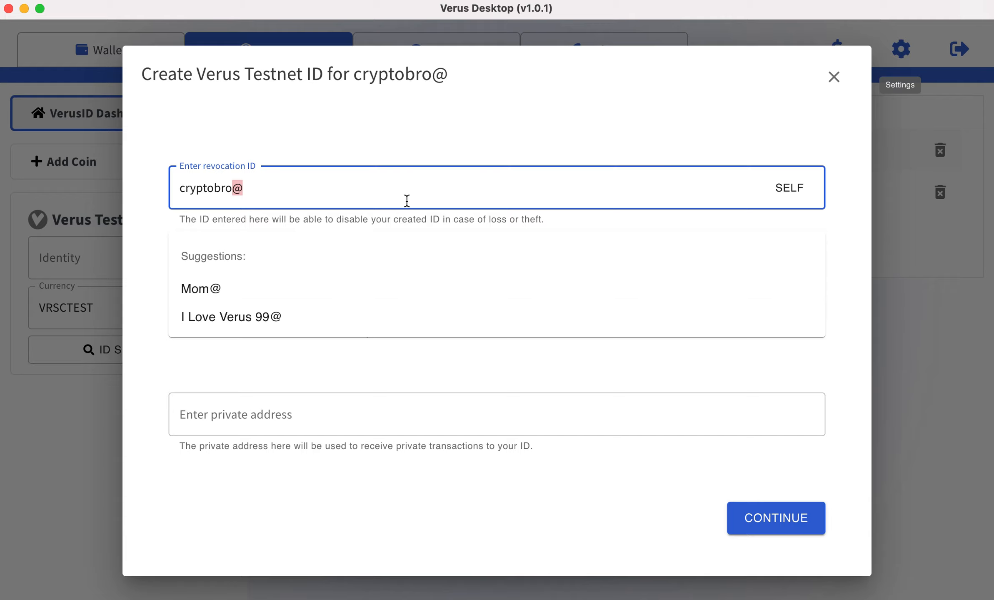
pyautogui.click(221, 296)
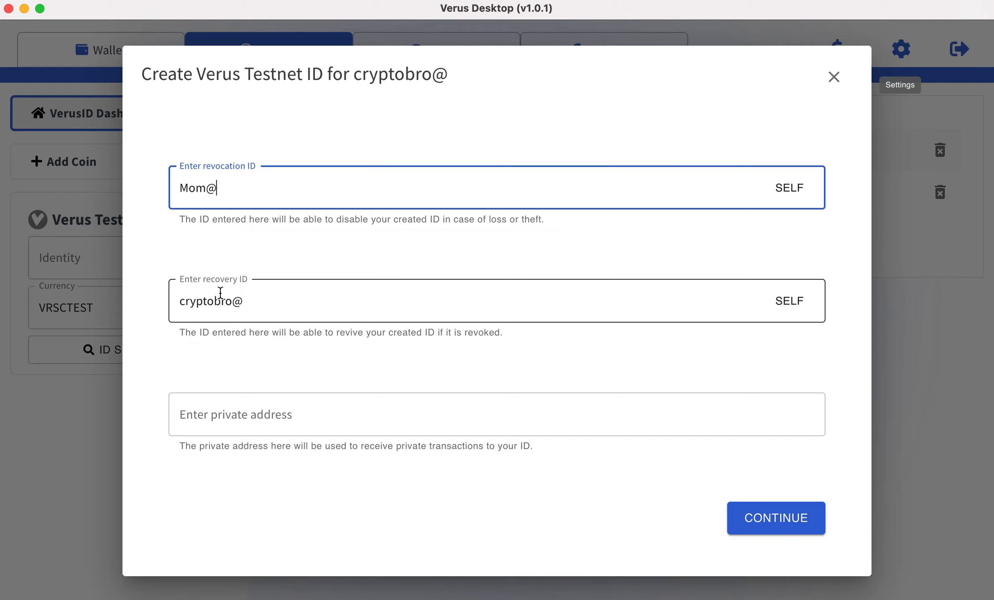
pyautogui.click(336, 137)
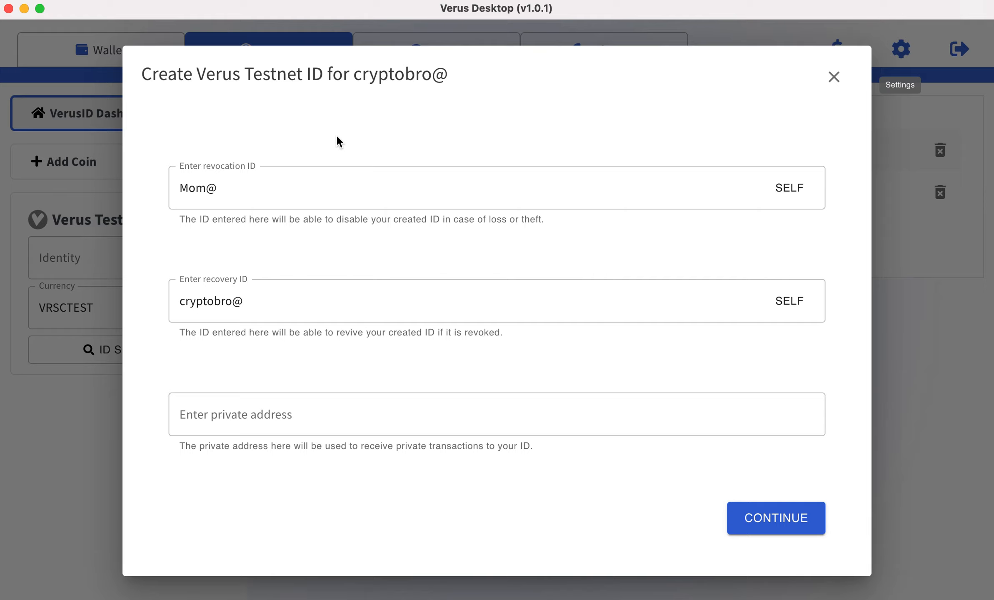
# Set the recovery and revocation IDs to the new identity itself, cryptobro@.
pyautogui.click(791, 310)
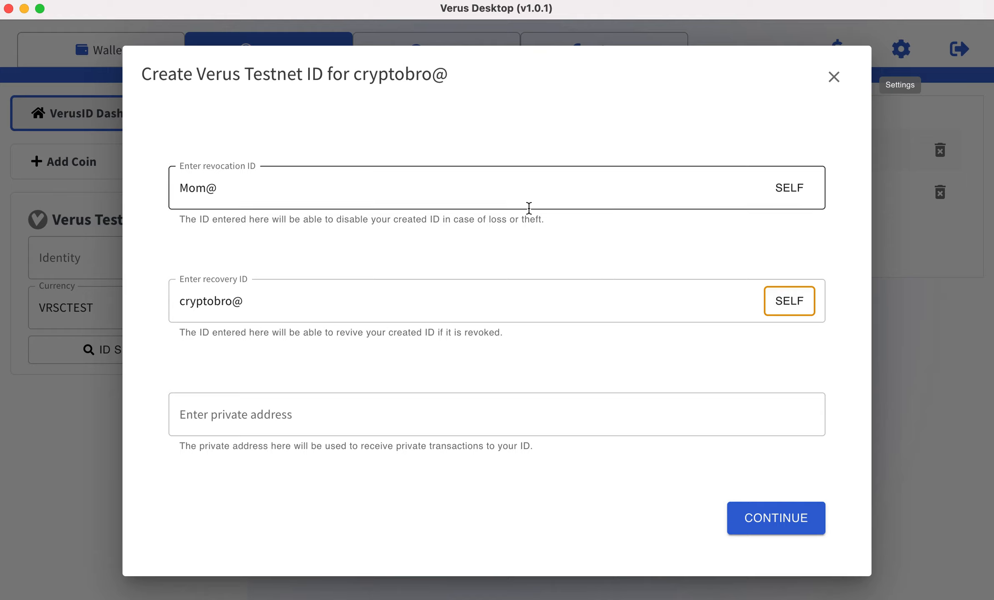
pyautogui.moveTo(245, 188); pyautogui.dragTo(161, 191)
pyautogui.click(294, 142)
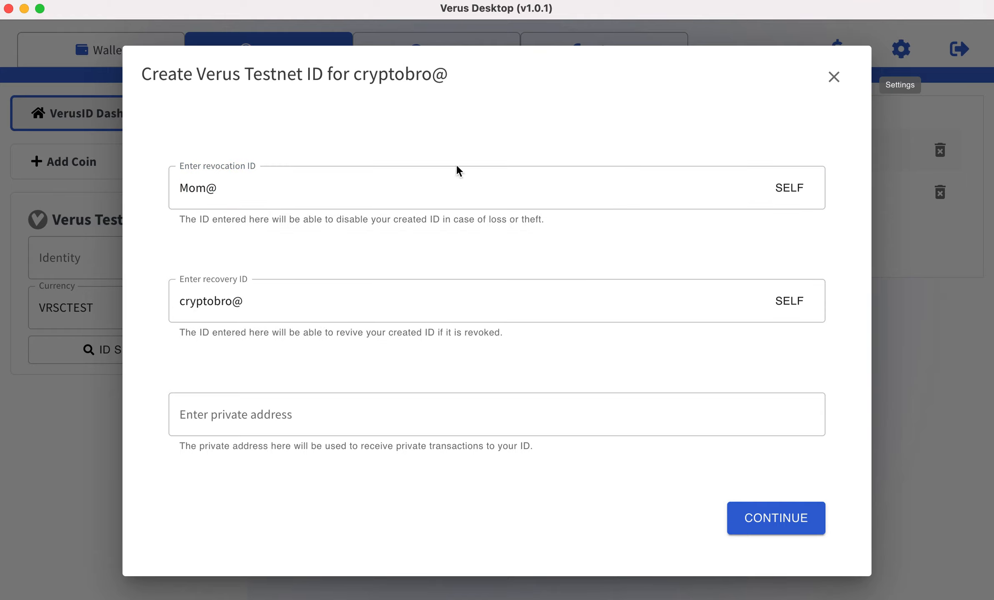
pyautogui.click(789, 188)
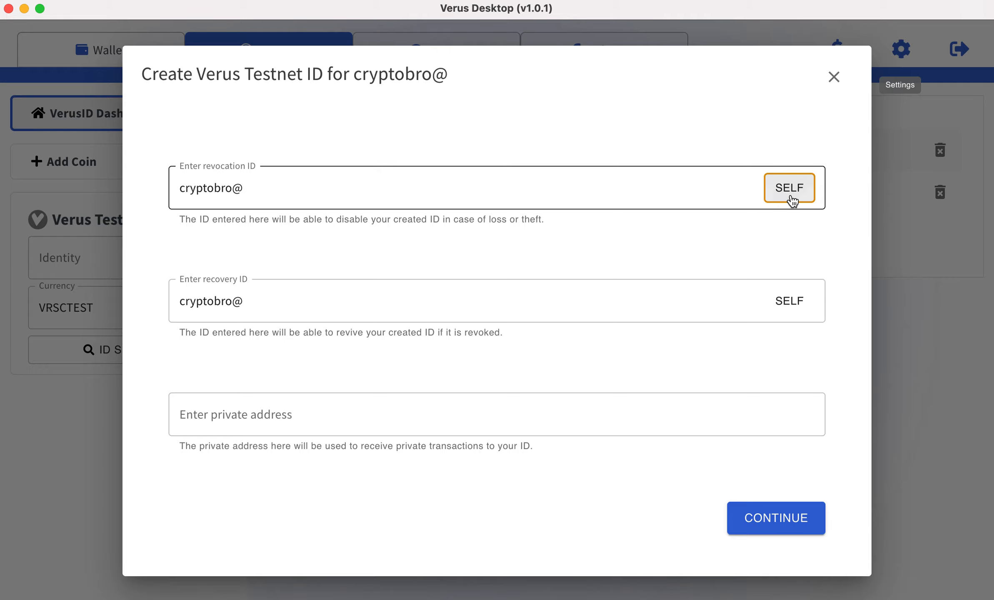
# Set the revocation ID of cryptobro@ to the suggested identity Mom@.
pyautogui.click(204, 194)
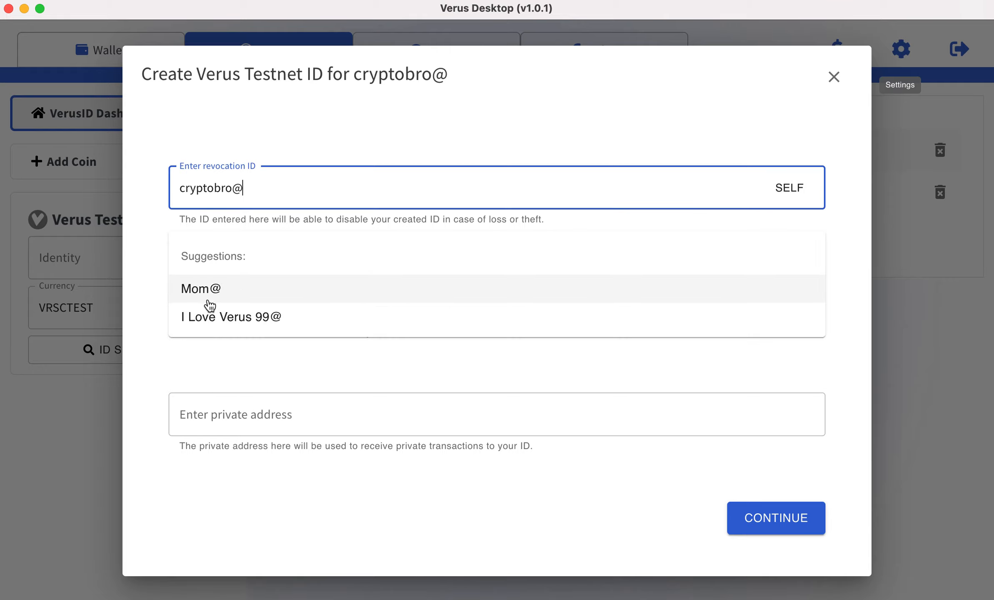
pyautogui.click(206, 289)
pyautogui.click(352, 131)
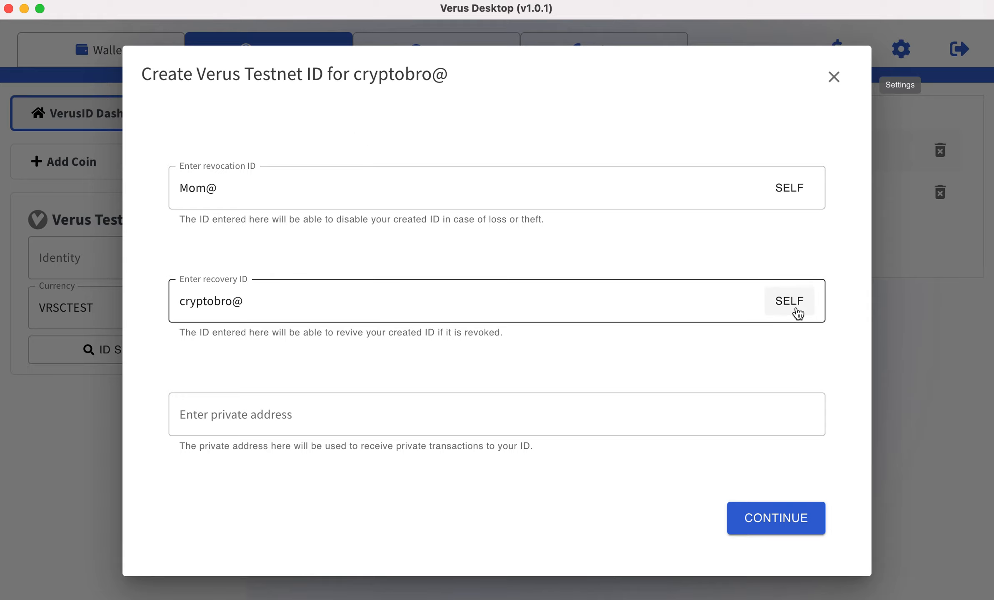
# Try I Love Verus 99@ as the recovery ID, and switch it back to cryptobro@ itself.
pyautogui.moveTo(254, 303); pyautogui.dragTo(158, 304)
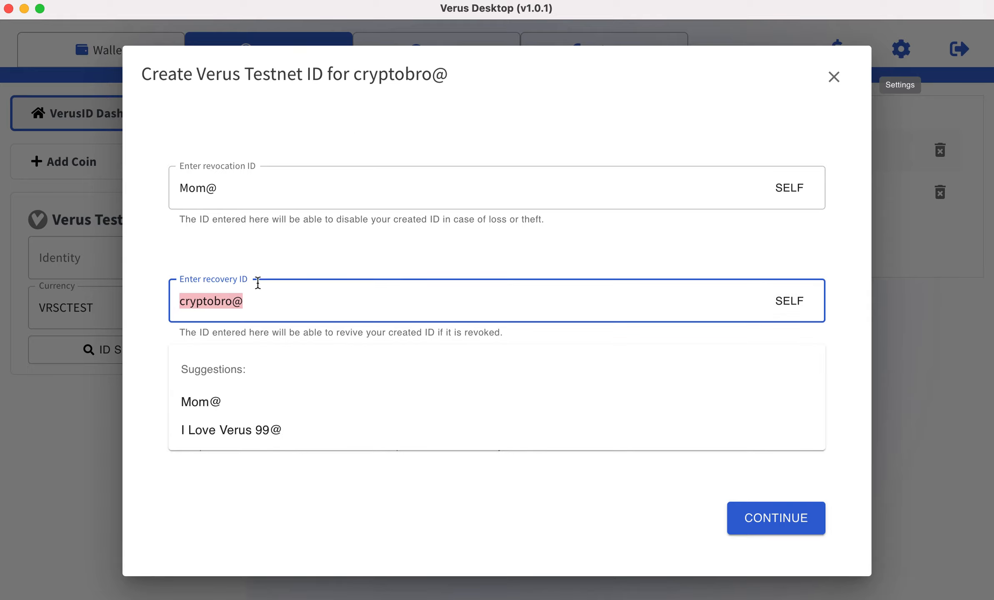
pyautogui.click(365, 263)
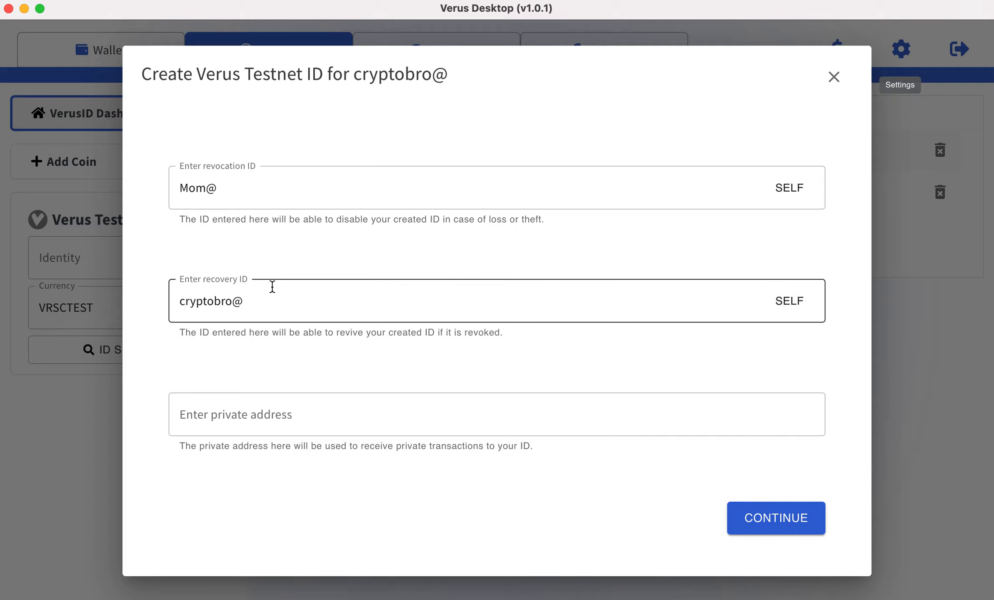
pyautogui.click(257, 306)
pyautogui.click(287, 422)
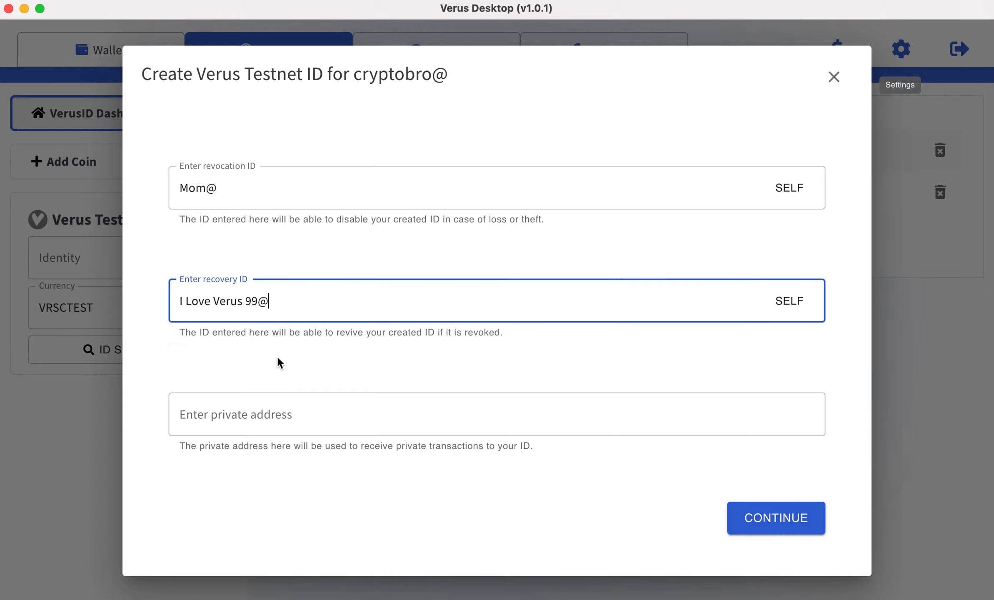
pyautogui.press('super+a')
pyautogui.click(802, 309)
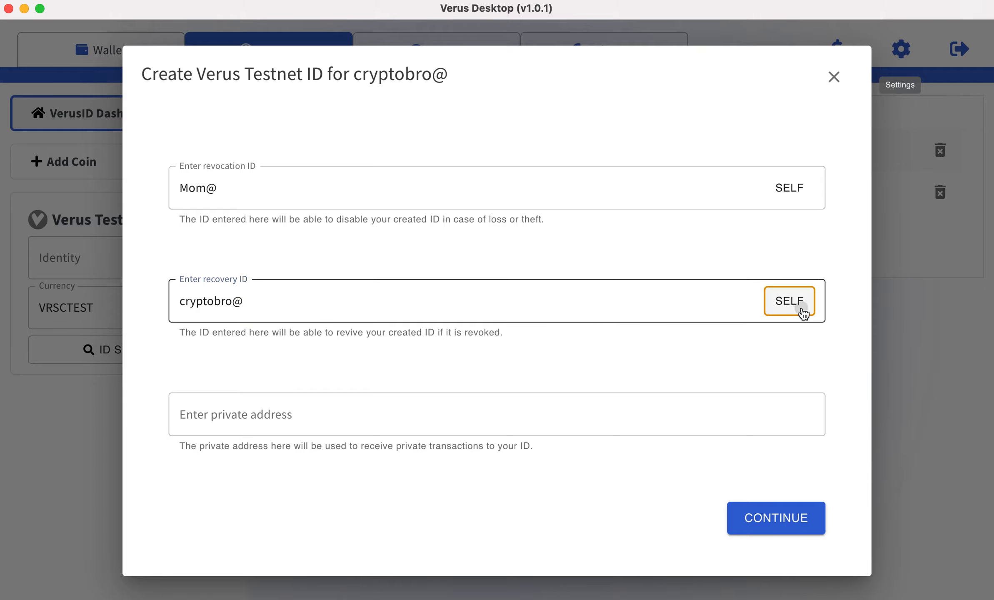
# Try Mom@ as the recovery ID, and return the field to cryptobro@ itself.
pyautogui.click(357, 310)
pyautogui.click(251, 404)
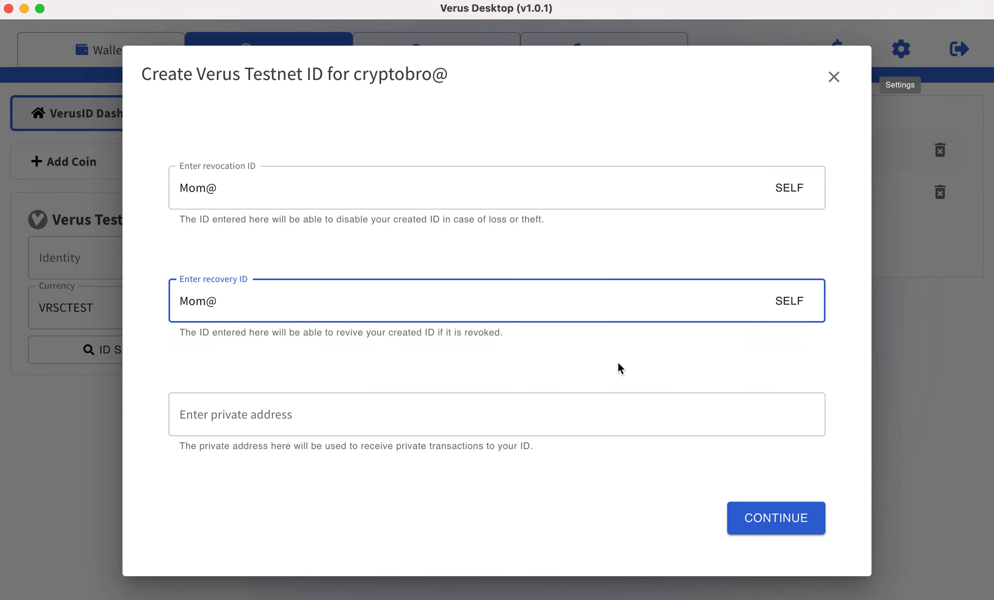
pyautogui.tripleClick(697, 302)
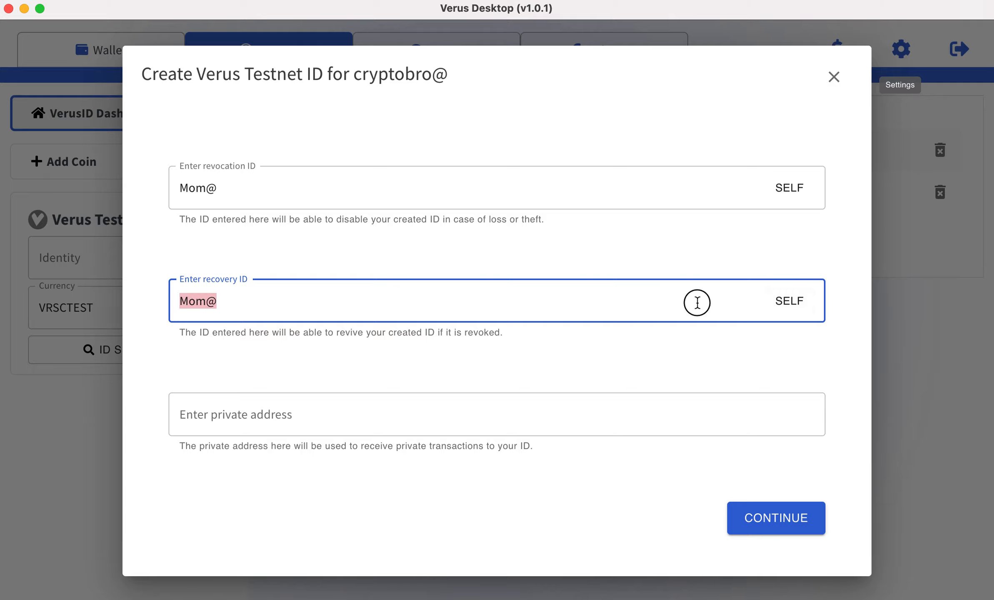
pyautogui.click(799, 304)
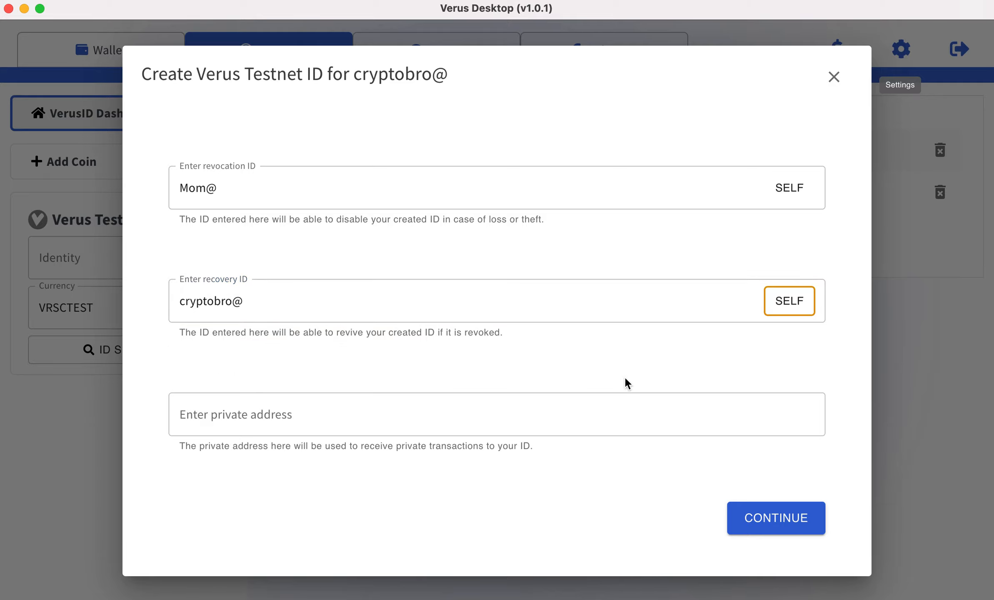
# Set the recovery ID of cryptobro@ to I Love Verus 99@ and check the chosen revocation ID.
pyautogui.click(692, 303)
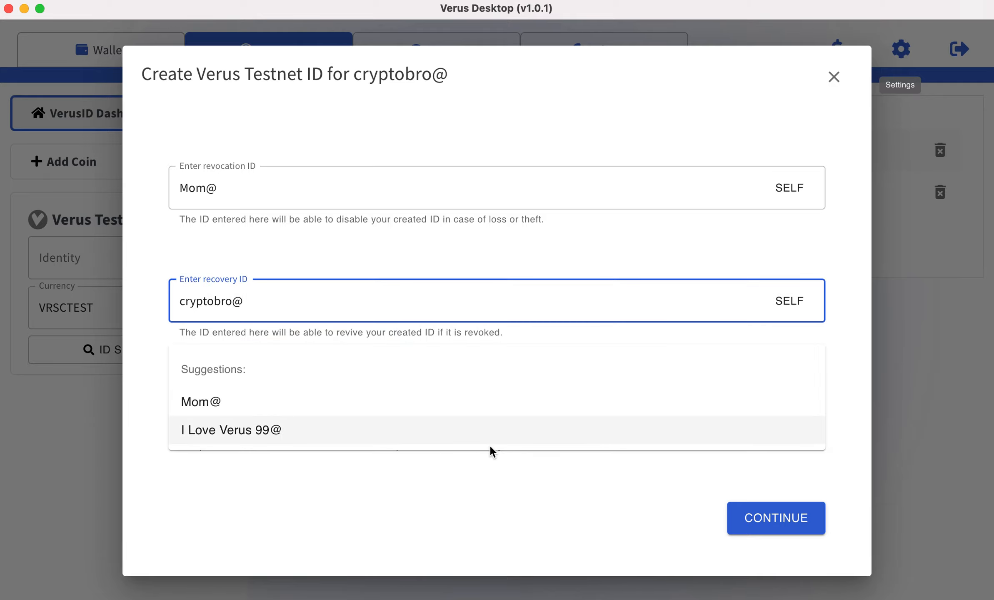
pyautogui.click(453, 442)
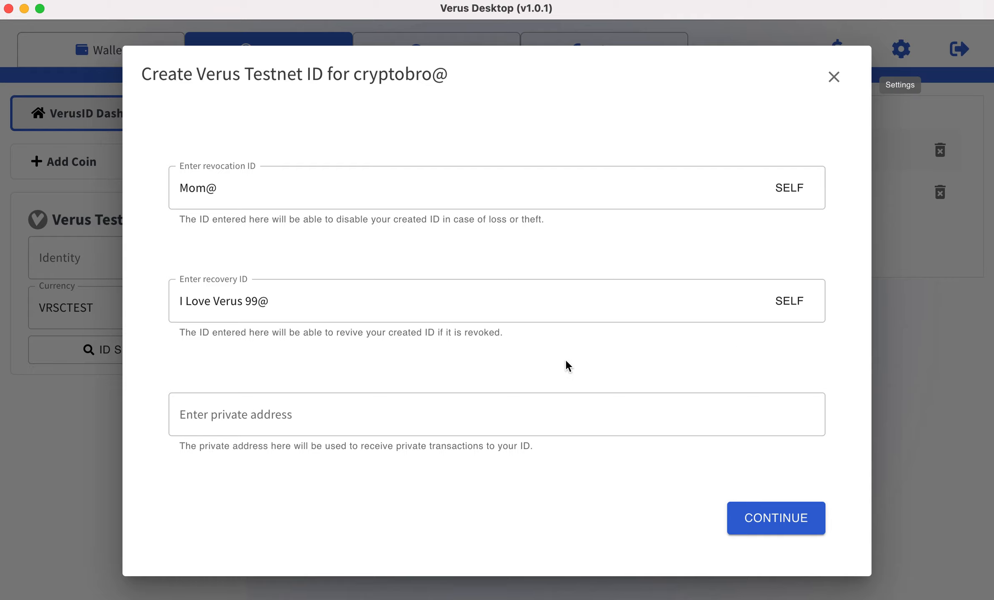
pyautogui.moveTo(177, 191); pyautogui.dragTo(222, 189)
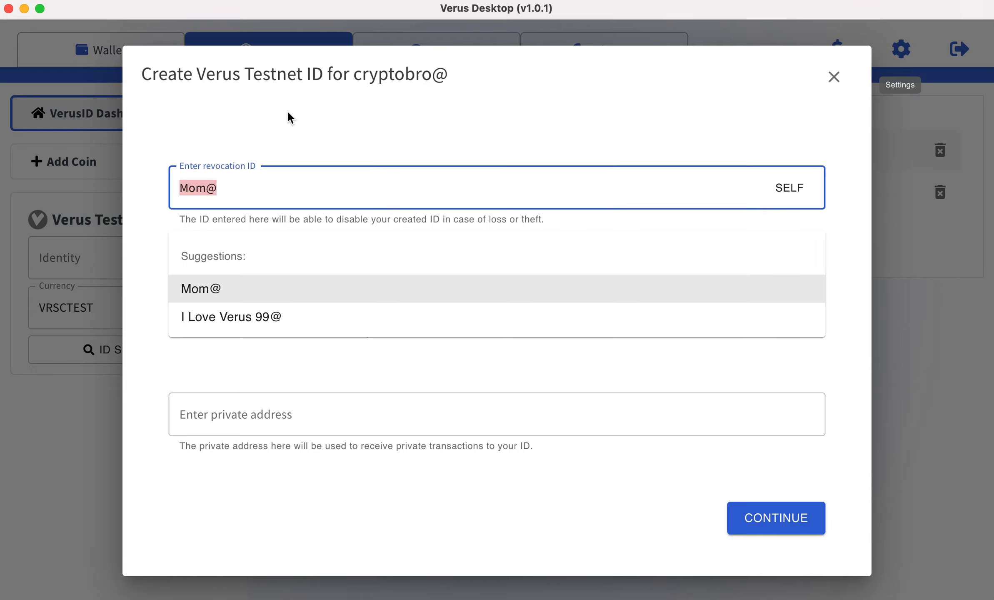
pyautogui.click(282, 131)
pyautogui.click(291, 171)
pyautogui.click(312, 128)
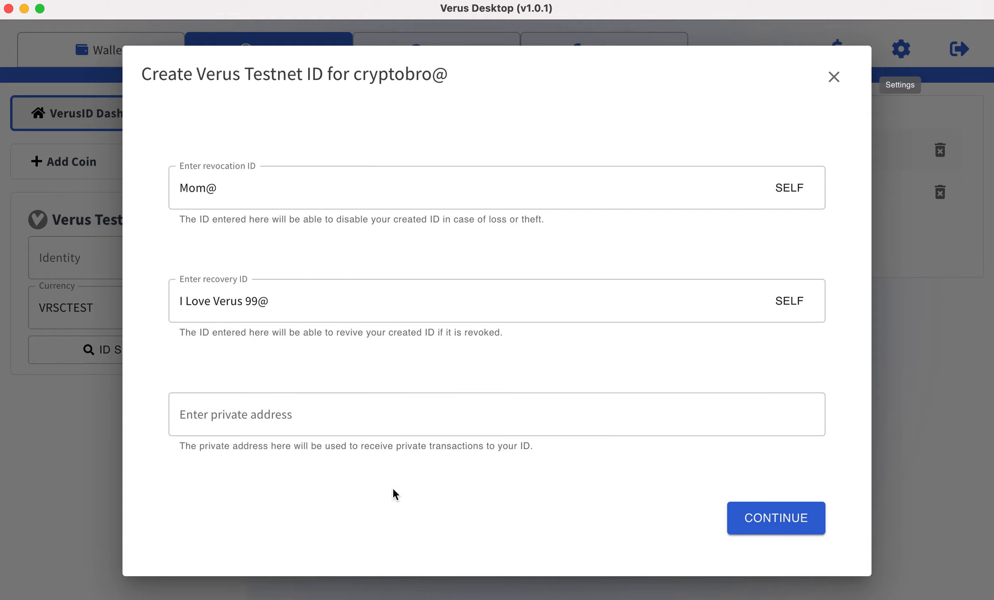
# Review the revocation and recovery IDs in the summary without adding a private address, and submit the creation of cryptobro@.
pyautogui.click(775, 526)
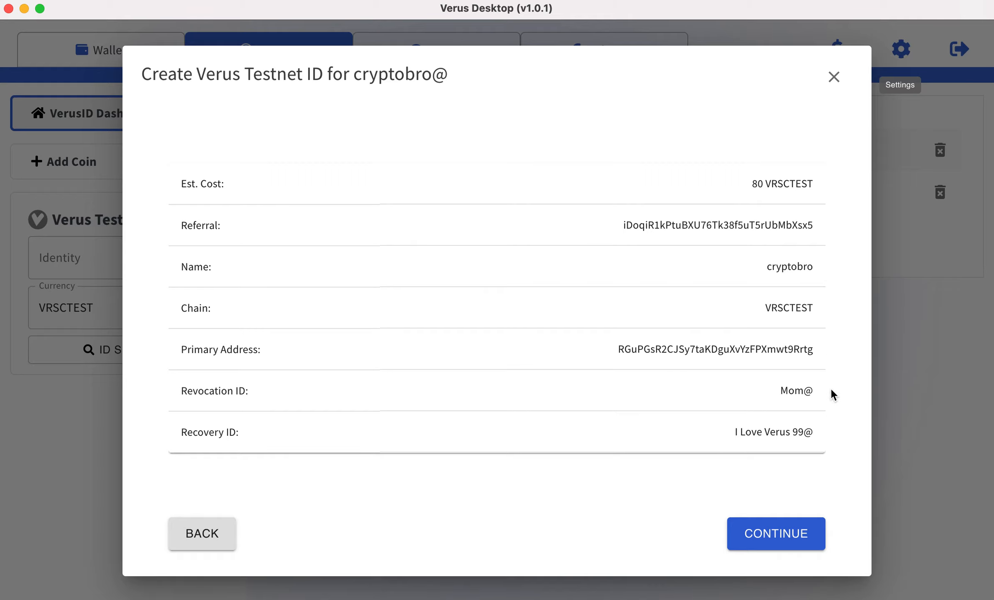
pyautogui.moveTo(812, 397); pyautogui.dragTo(752, 400)
pyautogui.click(819, 434)
pyautogui.moveTo(819, 437); pyautogui.dragTo(732, 438)
pyautogui.click(841, 484)
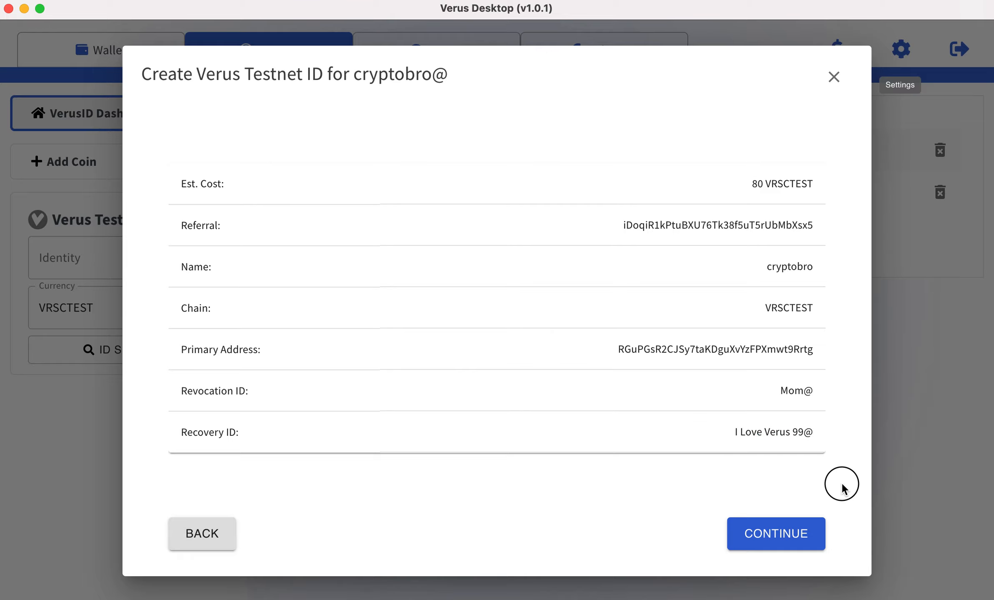
pyautogui.click(775, 534)
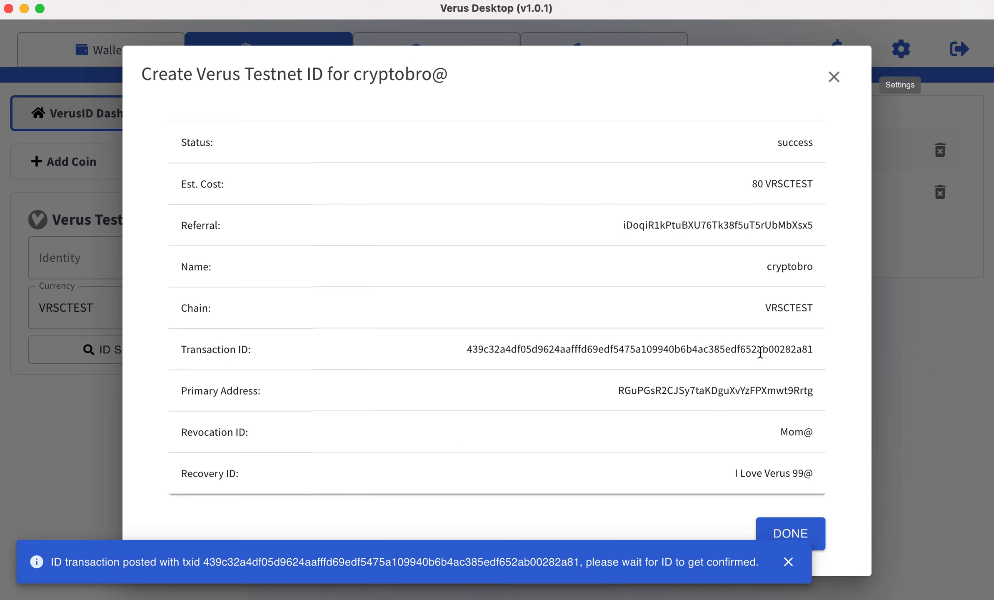
pyautogui.click(791, 534)
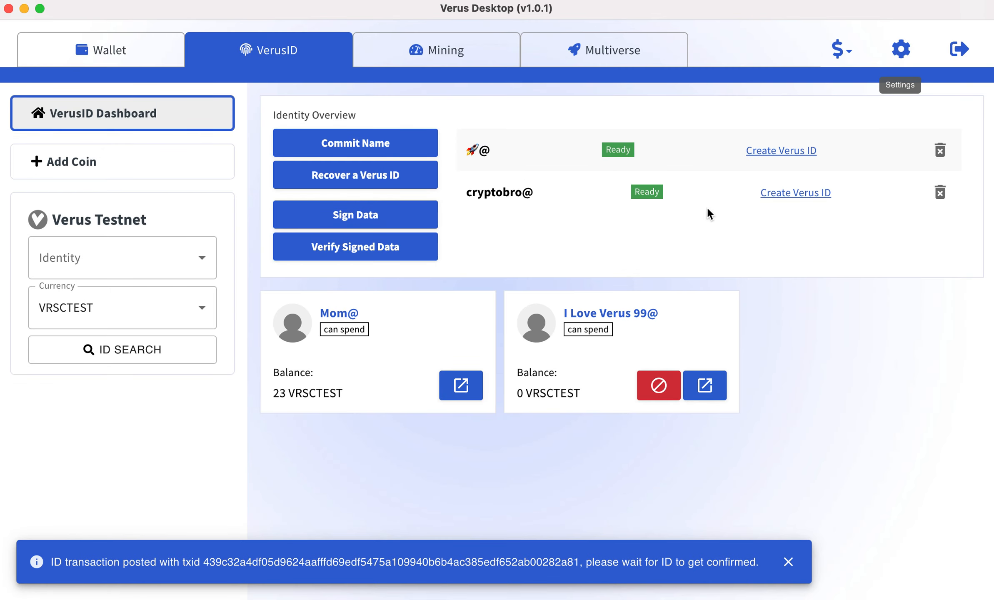
# Check the block height and the time of the last block in the Verus Testnet mining overview.
pyautogui.click(437, 47)
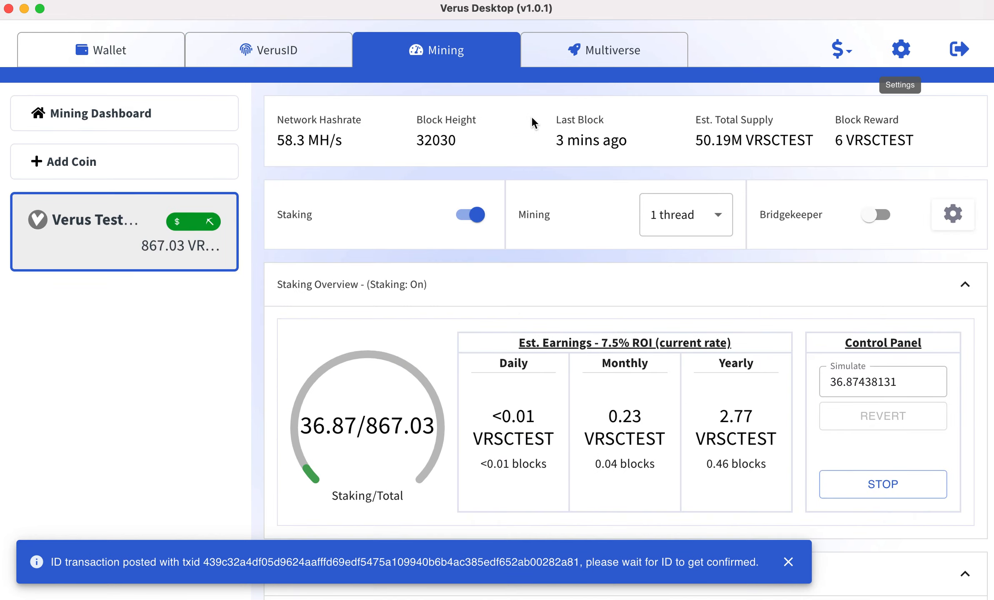
pyautogui.moveTo(550, 147); pyautogui.dragTo(630, 158)
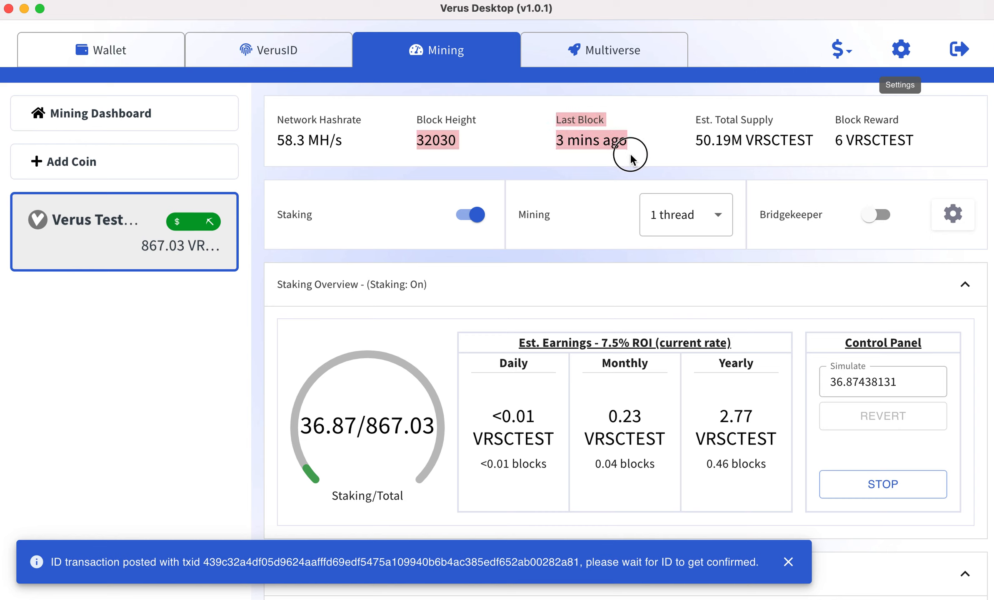
pyautogui.click(383, 132)
pyautogui.moveTo(407, 145); pyautogui.dragTo(458, 147)
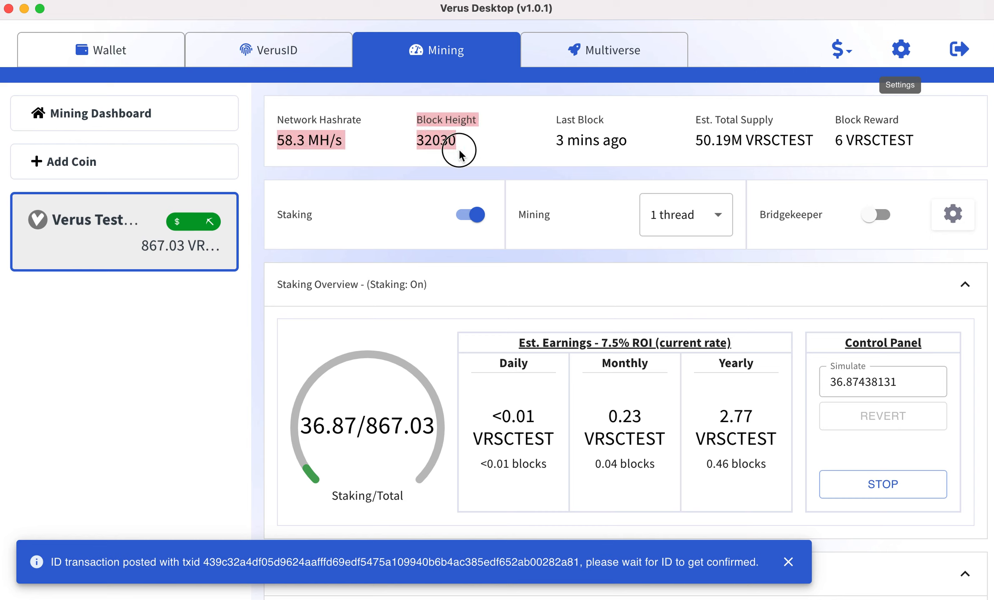
pyautogui.click(488, 161)
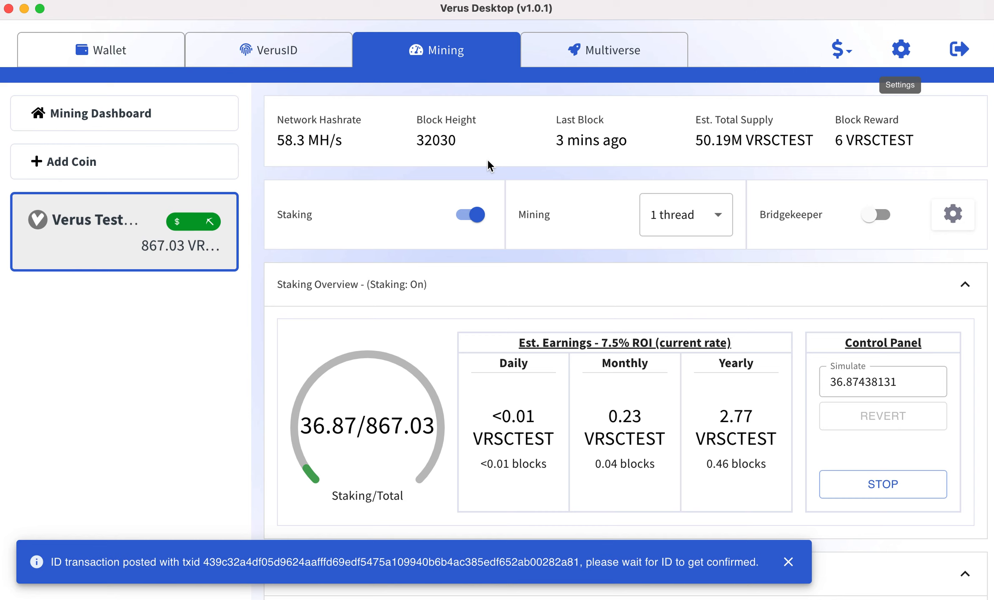
pyautogui.moveTo(640, 144); pyautogui.dragTo(515, 145)
pyautogui.click(573, 163)
# Return to the VerusID dashboard and open the details of the I Love Verus 99@ identity.
pyautogui.click(265, 48)
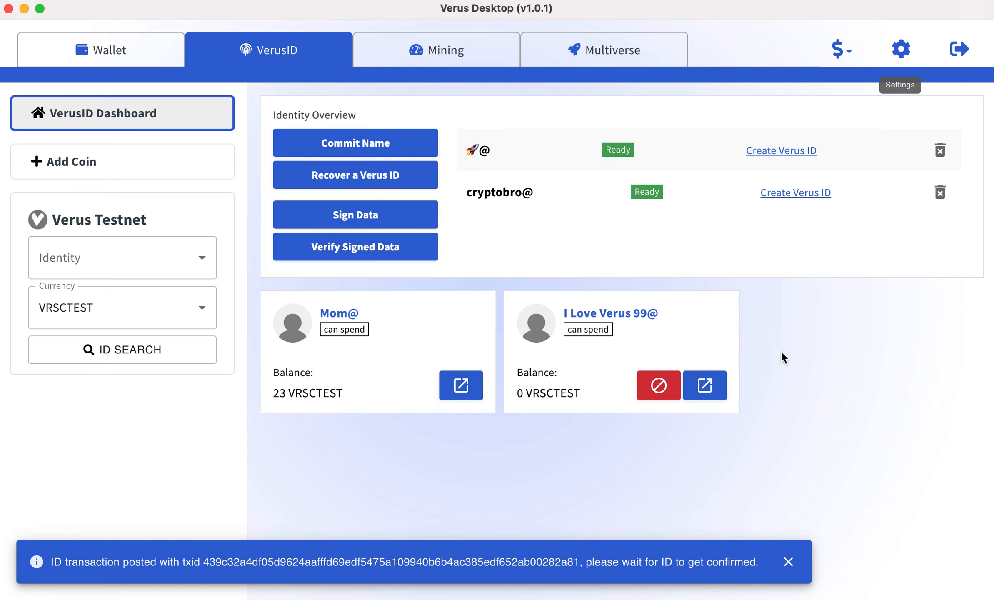
pyautogui.click(712, 391)
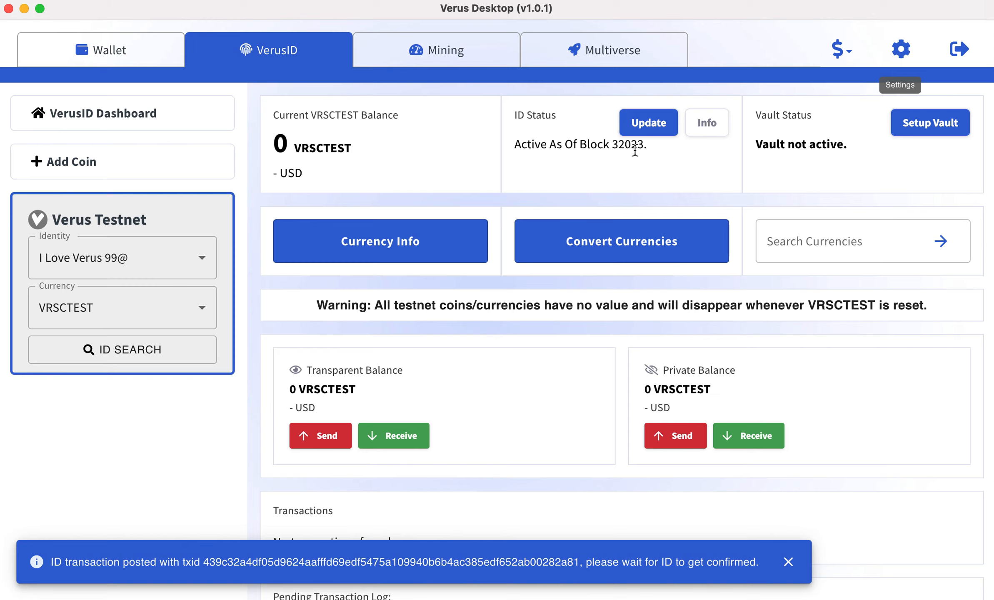
# Examine the private address in the update form of I Love Verus 99@, and close the form without changes.
pyautogui.click(647, 126)
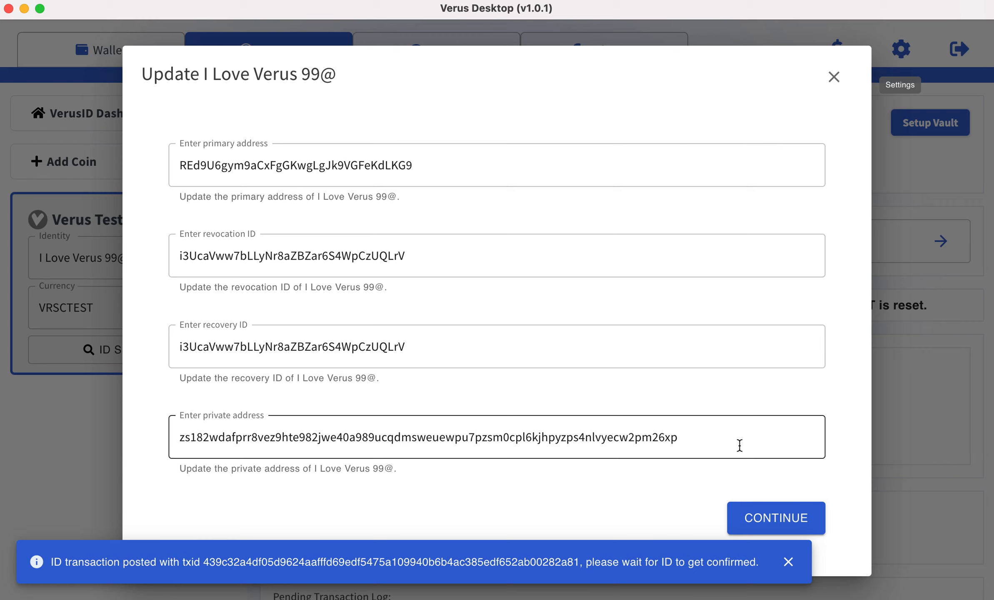
pyautogui.moveTo(740, 446); pyautogui.dragTo(178, 437)
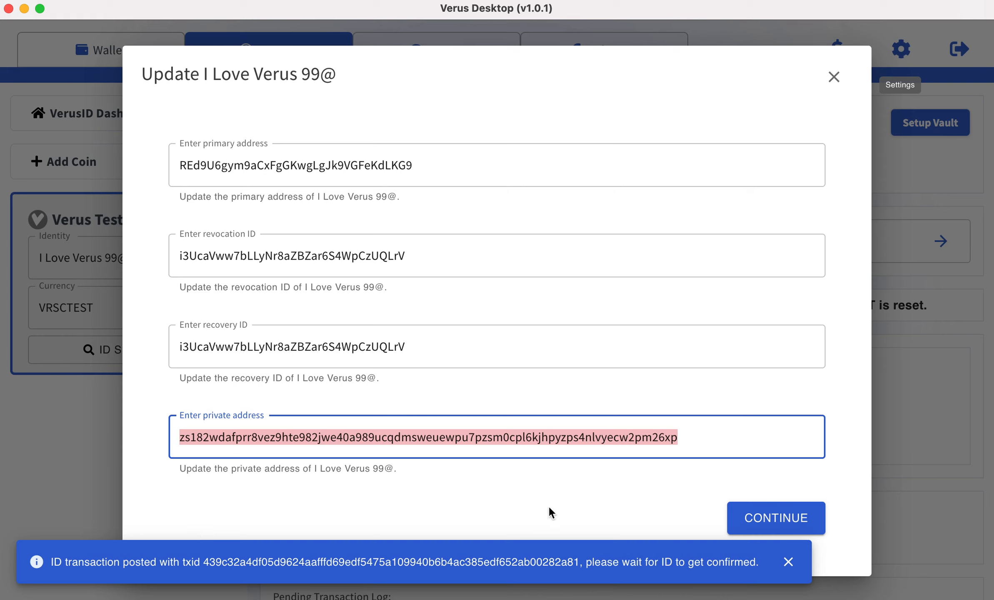
pyautogui.click(658, 515)
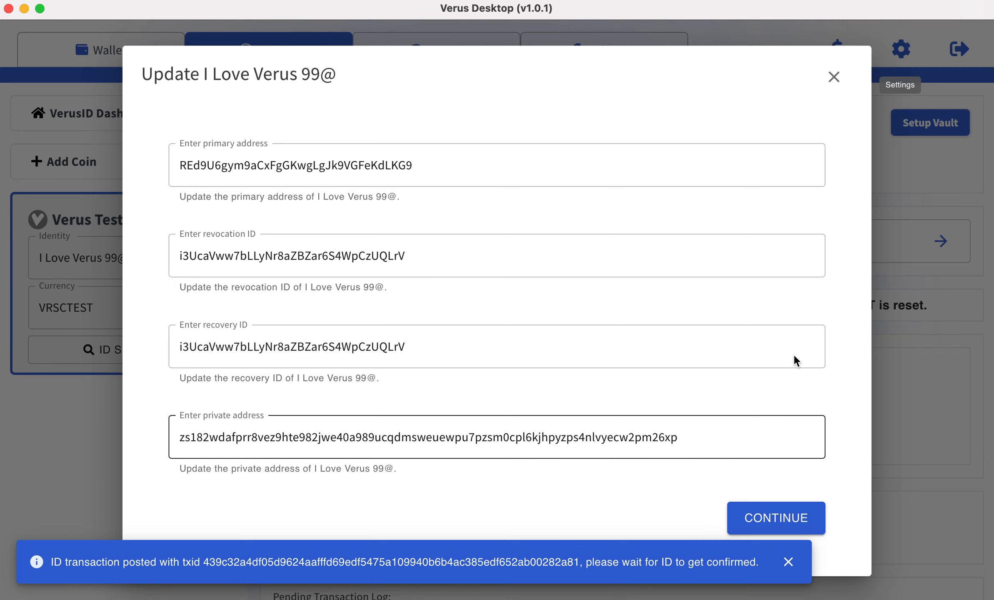
pyautogui.click(835, 76)
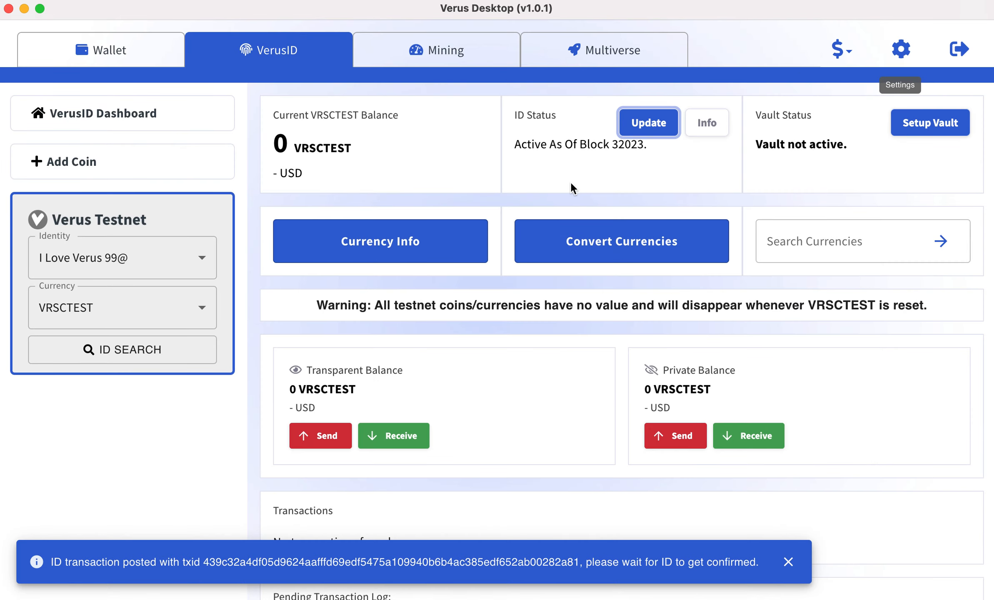
# Check the private receiving addresses of the Verus Testnet wallet and close the address manager.
pyautogui.click(116, 52)
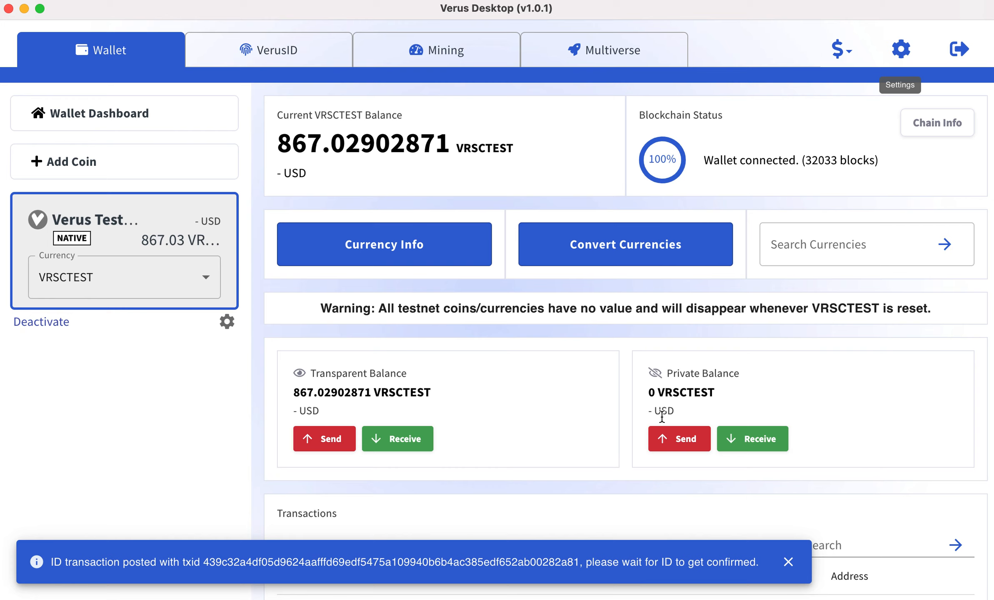
pyautogui.click(672, 377)
pyautogui.moveTo(673, 377); pyautogui.dragTo(739, 378)
pyautogui.click(774, 390)
pyautogui.click(756, 438)
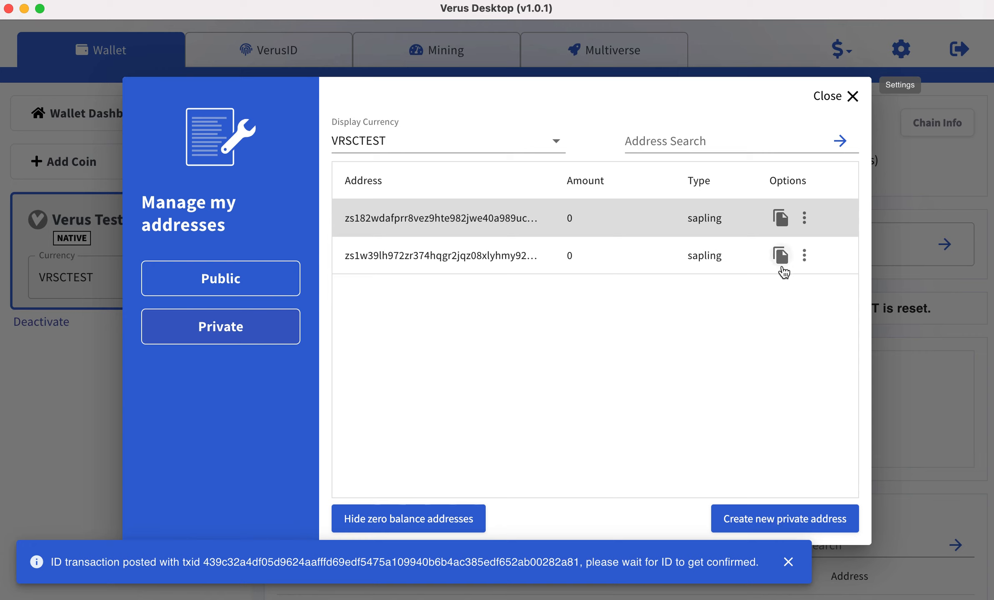
pyautogui.click(829, 99)
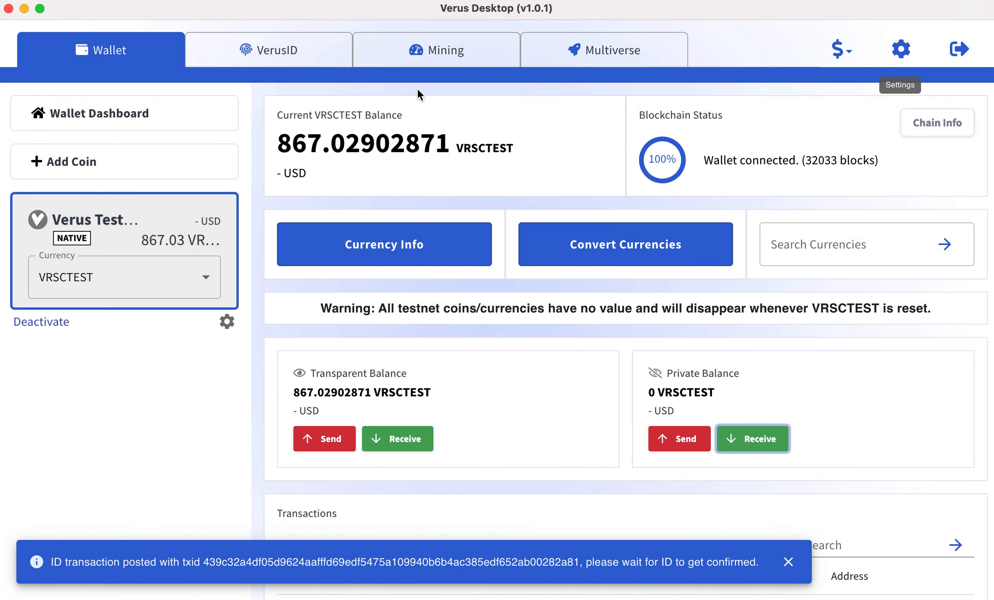
# Return to the I Love Verus 99@ identity and compare its private address in the update form without saving changes.
pyautogui.click(305, 47)
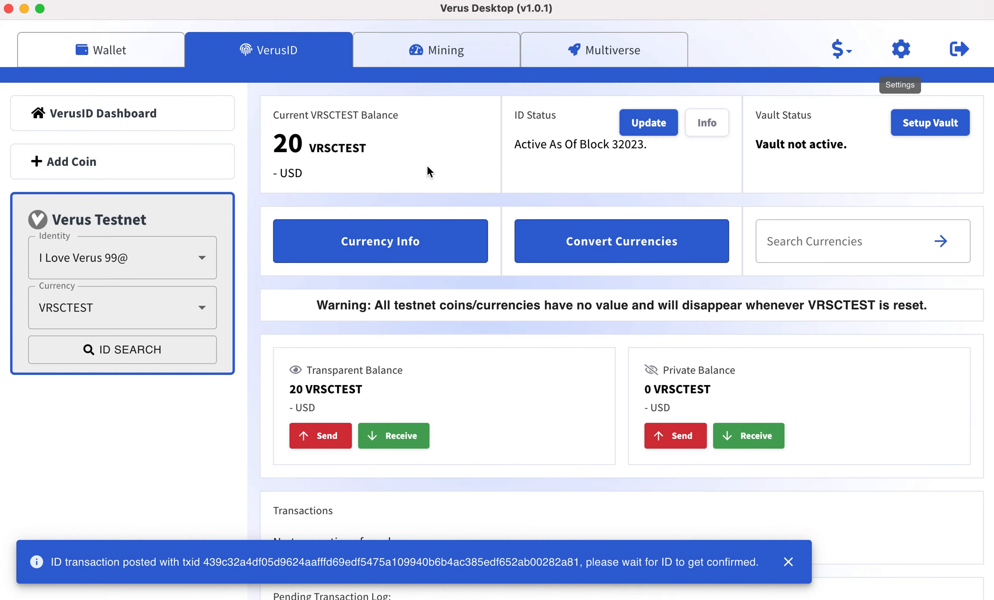
pyautogui.click(653, 117)
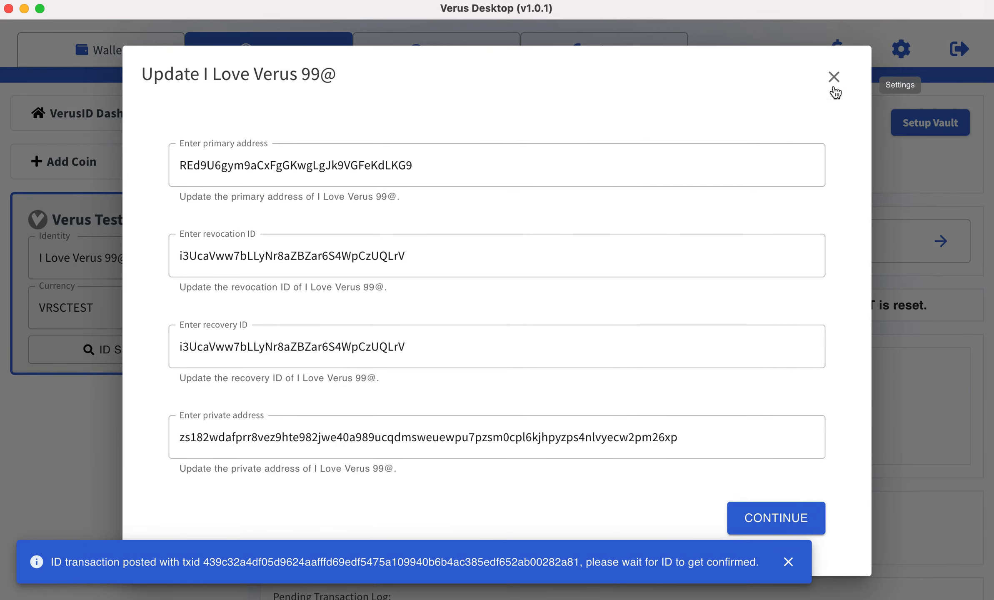
pyautogui.click(833, 78)
# Check the current block height and last block time in the mining overview.
pyautogui.click(459, 45)
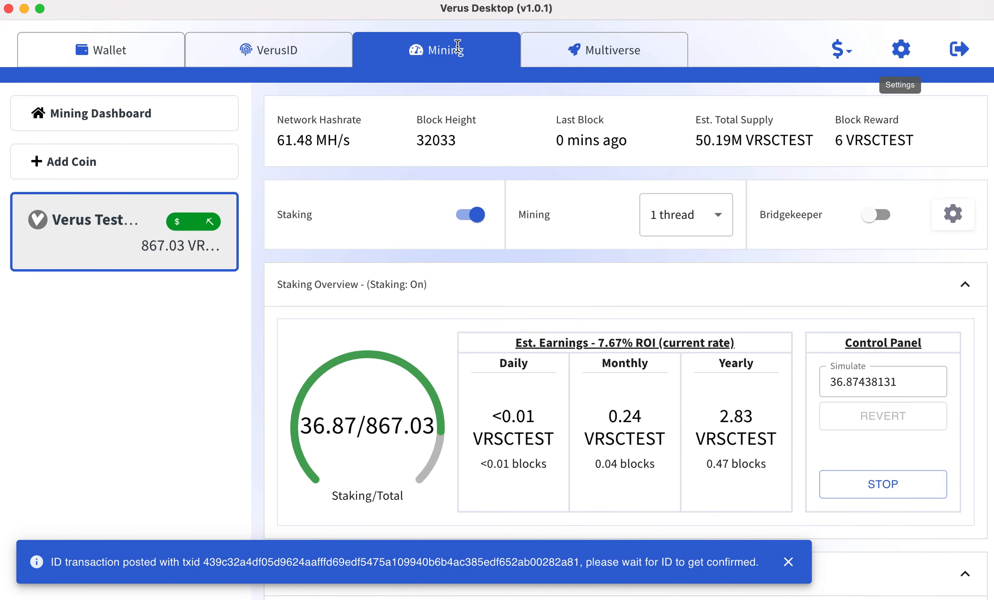
pyautogui.moveTo(562, 133); pyautogui.dragTo(647, 130)
pyautogui.click(461, 153)
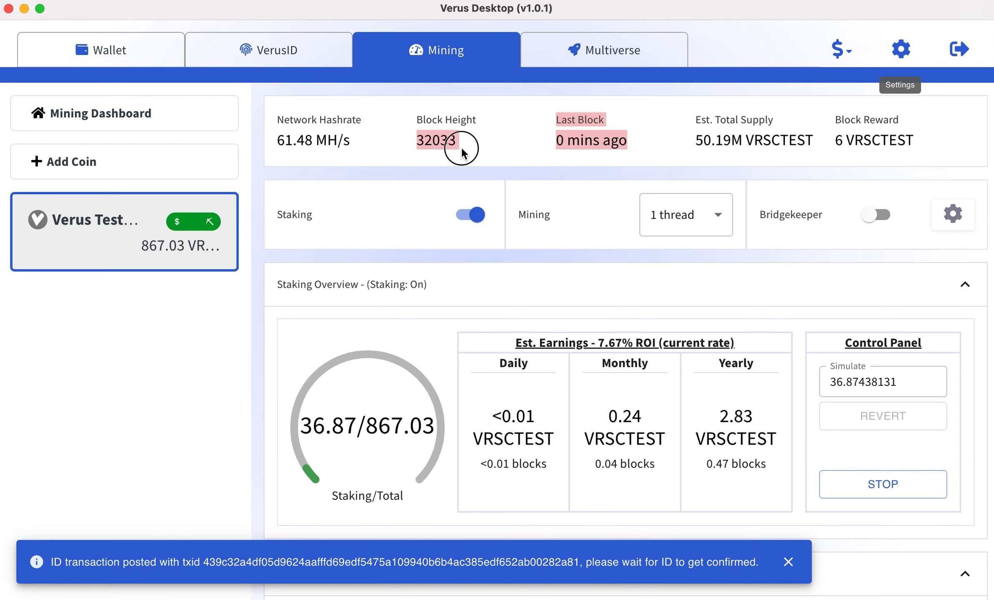
# Return to the VerusID dashboard and untrack the used name commitment of cryptobro@.
pyautogui.click(271, 55)
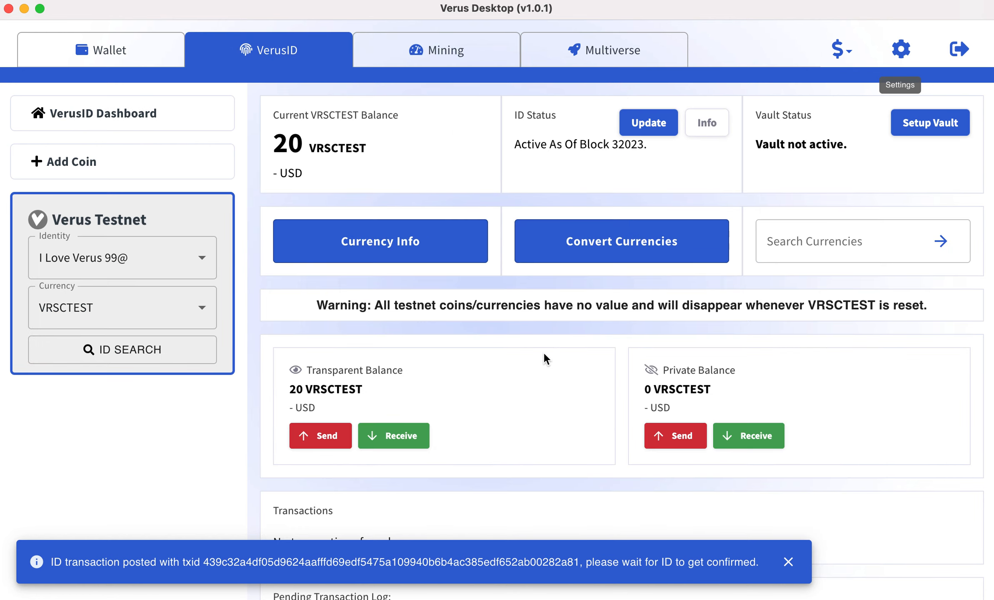
pyautogui.click(127, 113)
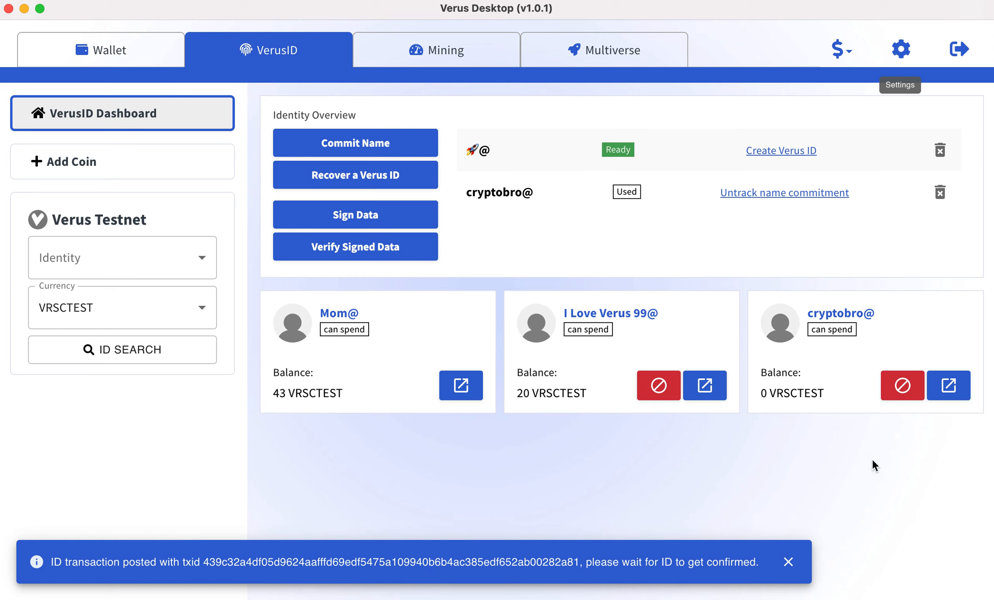
pyautogui.click(940, 193)
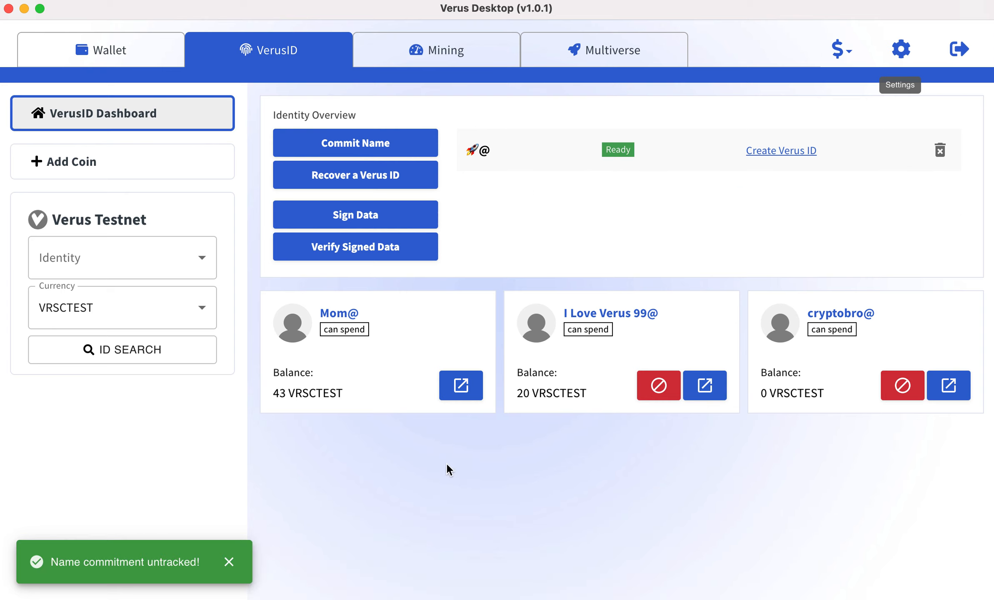
# Create a new private address in the Verus Testnet wallet and copy it to the clipboard.
pyautogui.click(112, 56)
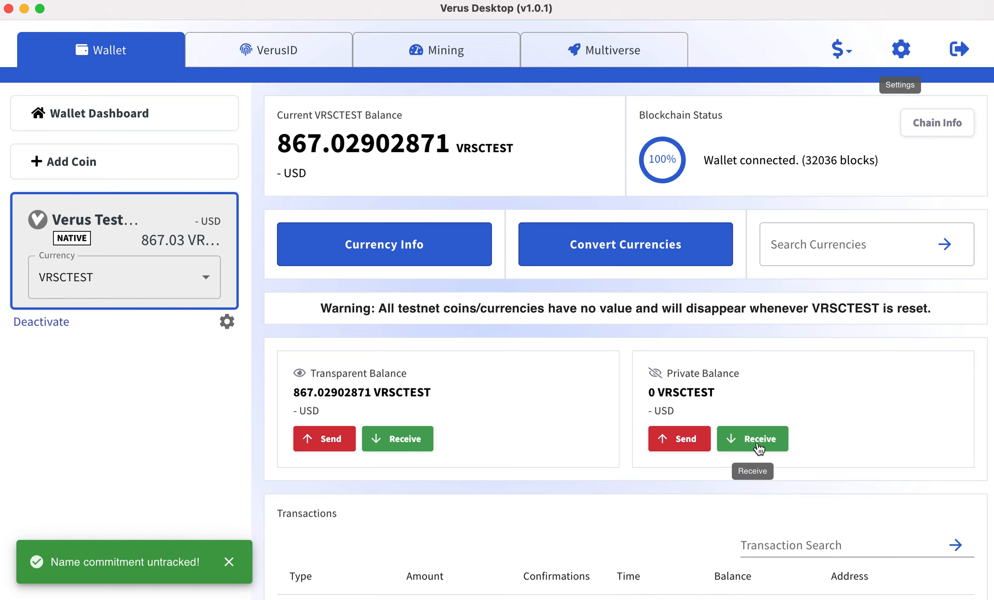
pyautogui.click(783, 450)
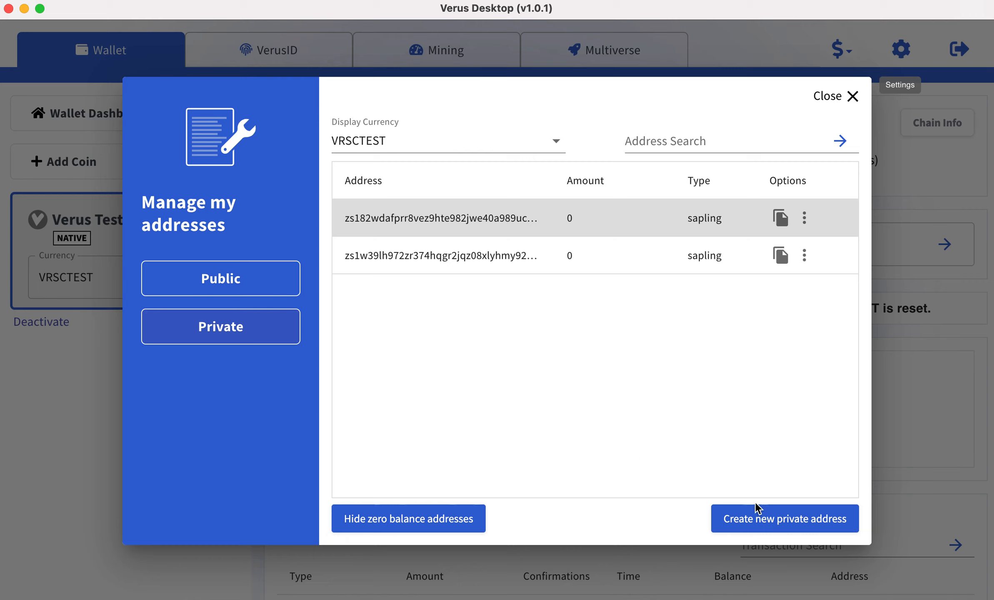
pyautogui.click(777, 520)
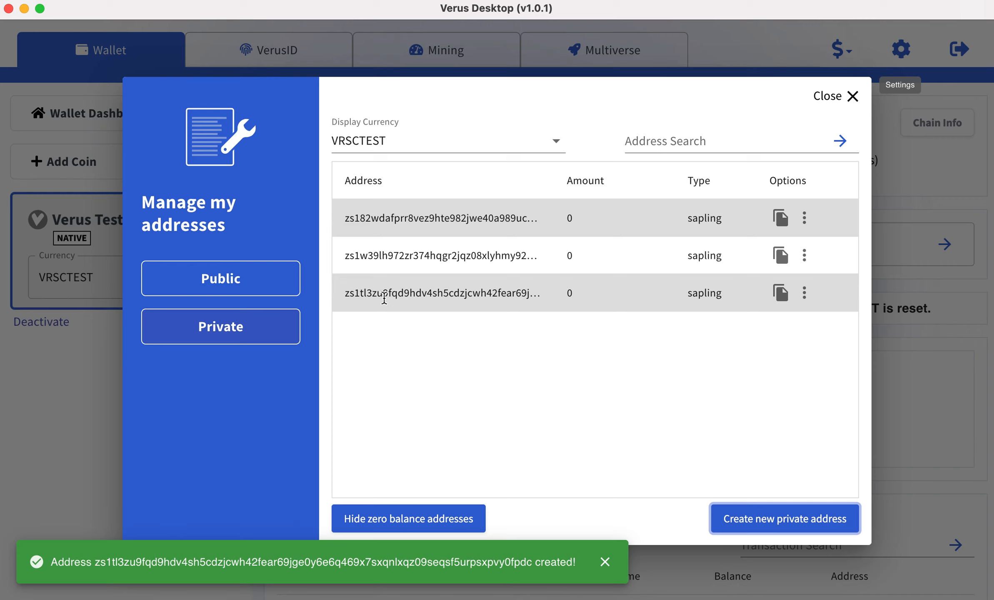
pyautogui.click(781, 293)
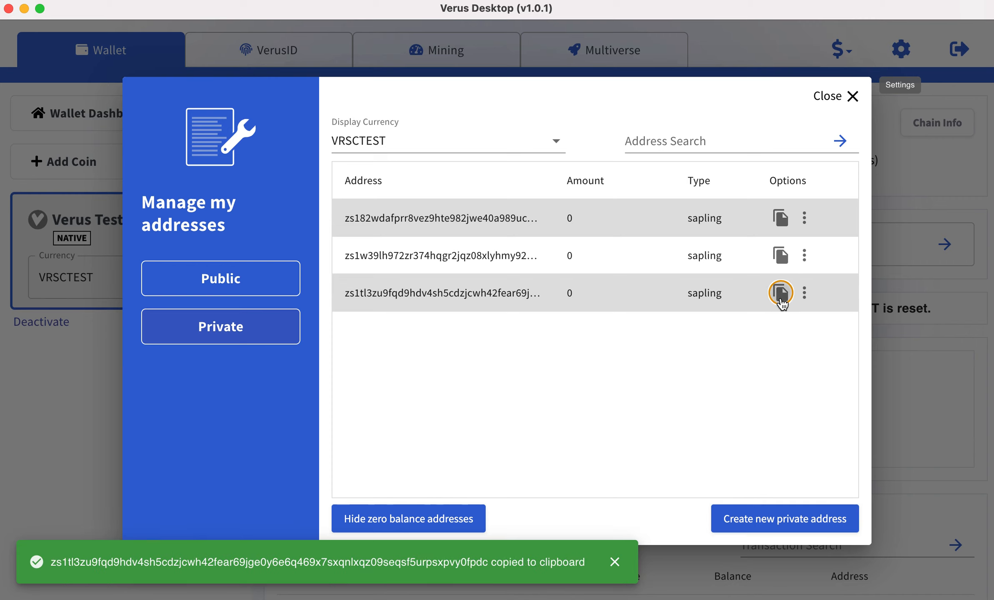
pyautogui.click(840, 106)
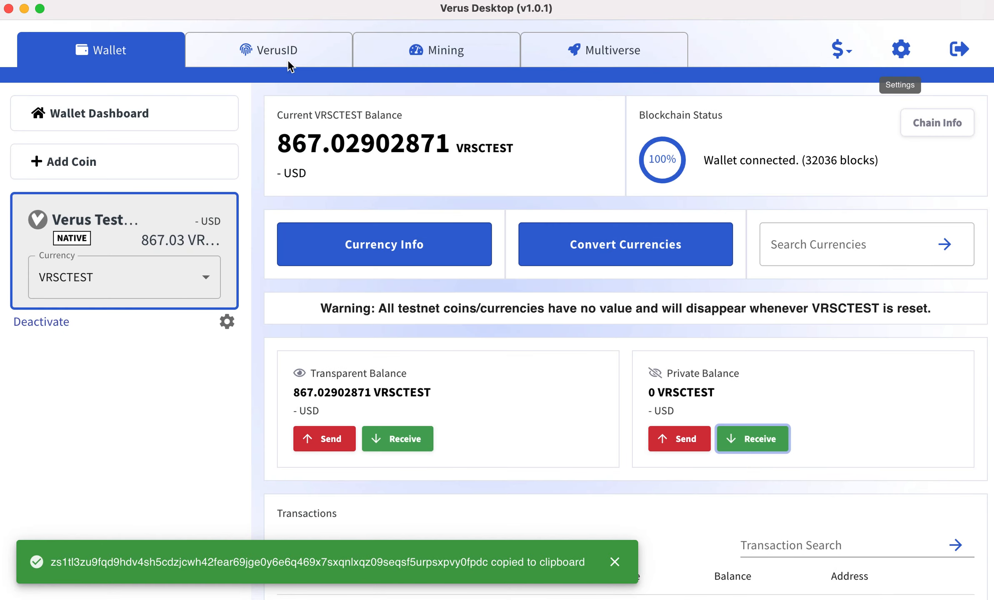
# Open the update form of the cryptobro@ identity and paste the copied wallet address as its private address.
pyautogui.click(253, 48)
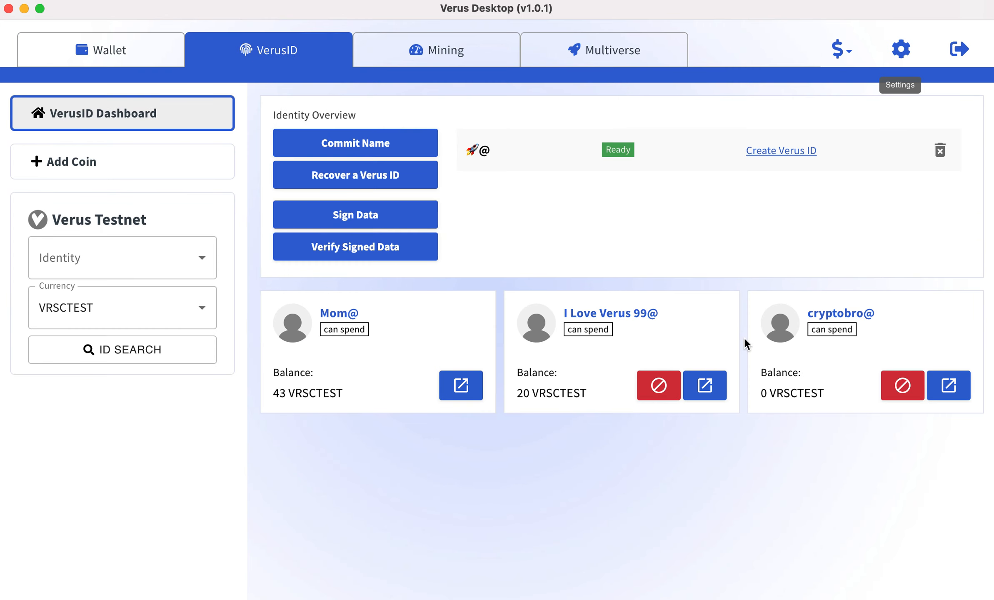
pyautogui.click(952, 388)
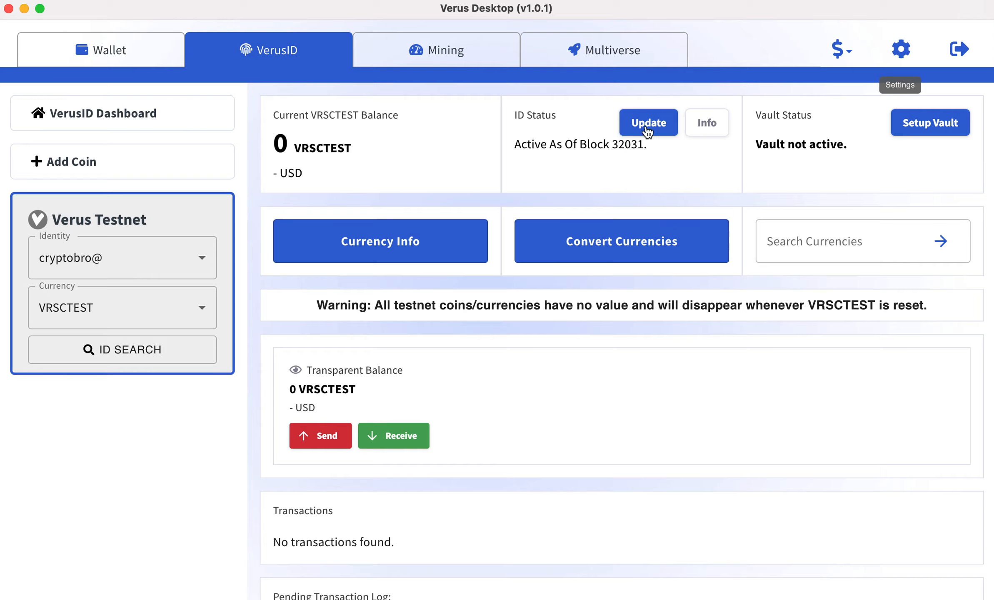
pyautogui.click(647, 125)
pyautogui.click(311, 439)
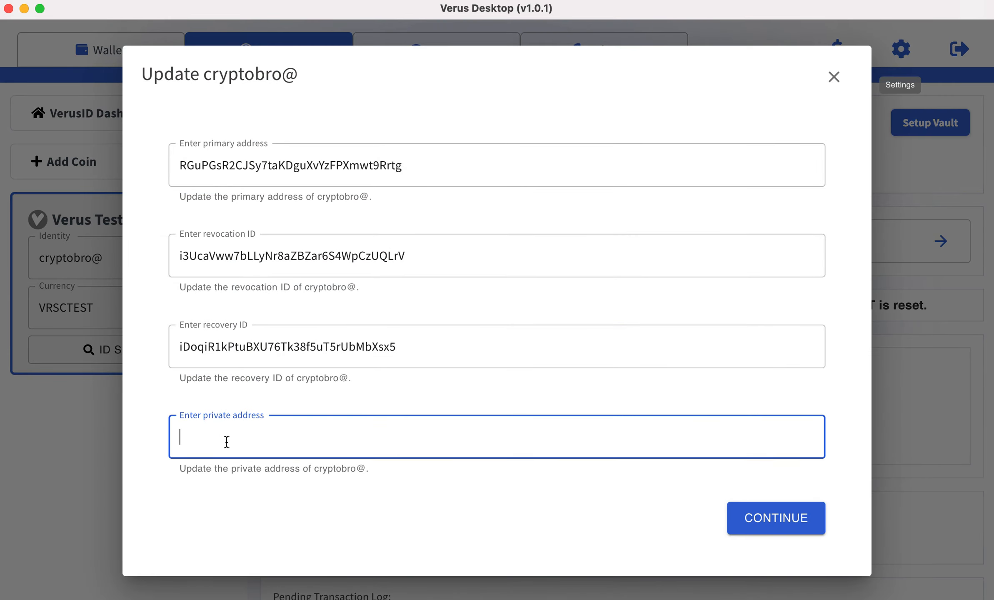
pyautogui.rightClick(226, 440)
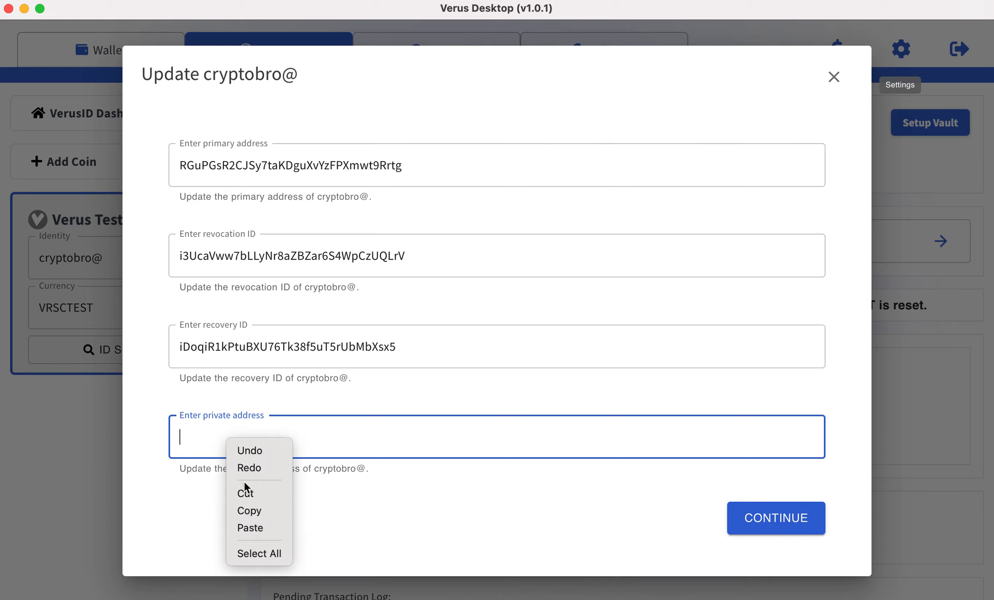
pyautogui.click(250, 528)
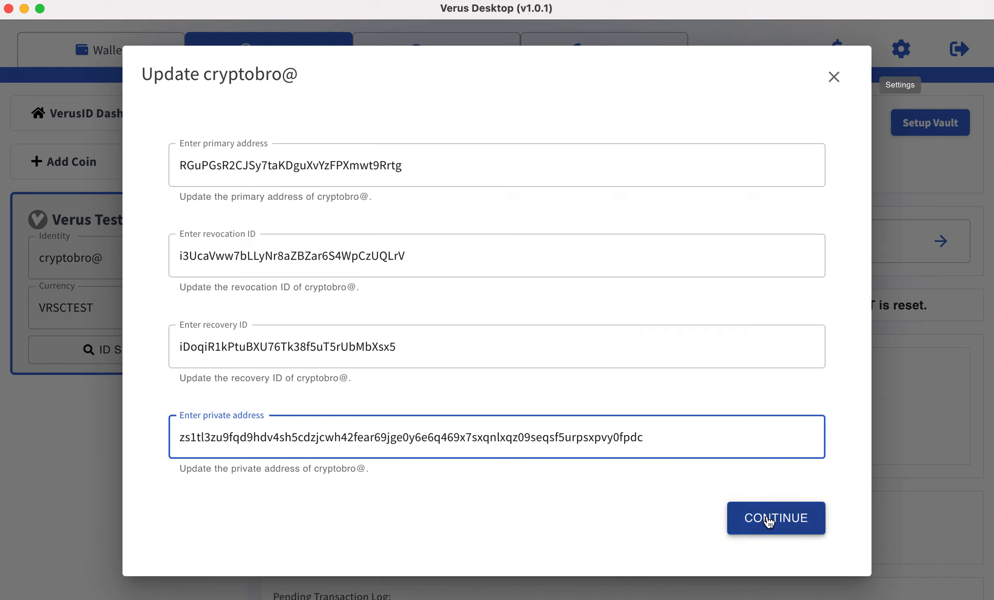
# Review the update summary of cryptobro@, submit the identity update and dismiss the result and its notification.
pyautogui.click(768, 521)
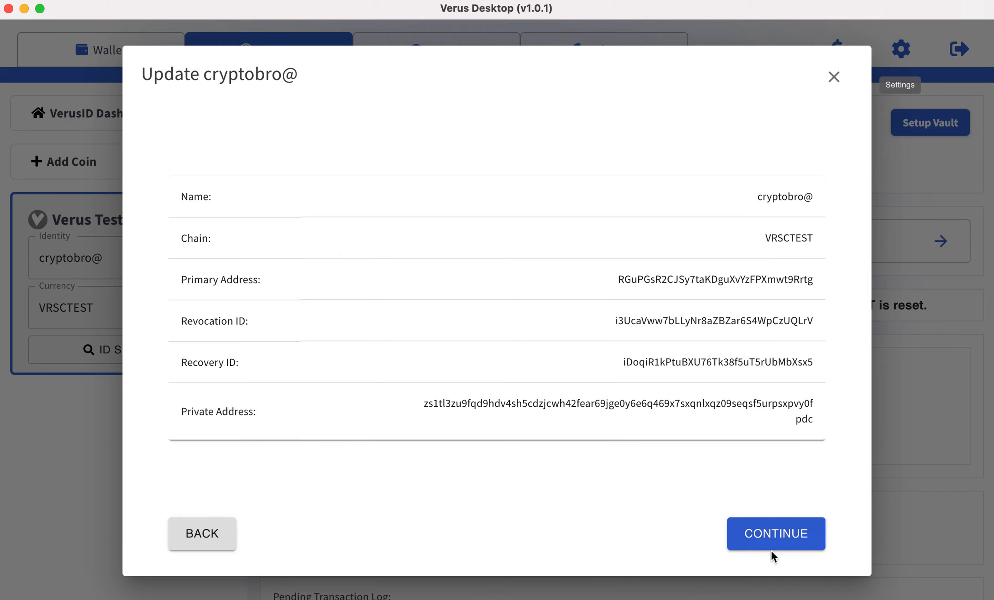
pyautogui.click(771, 537)
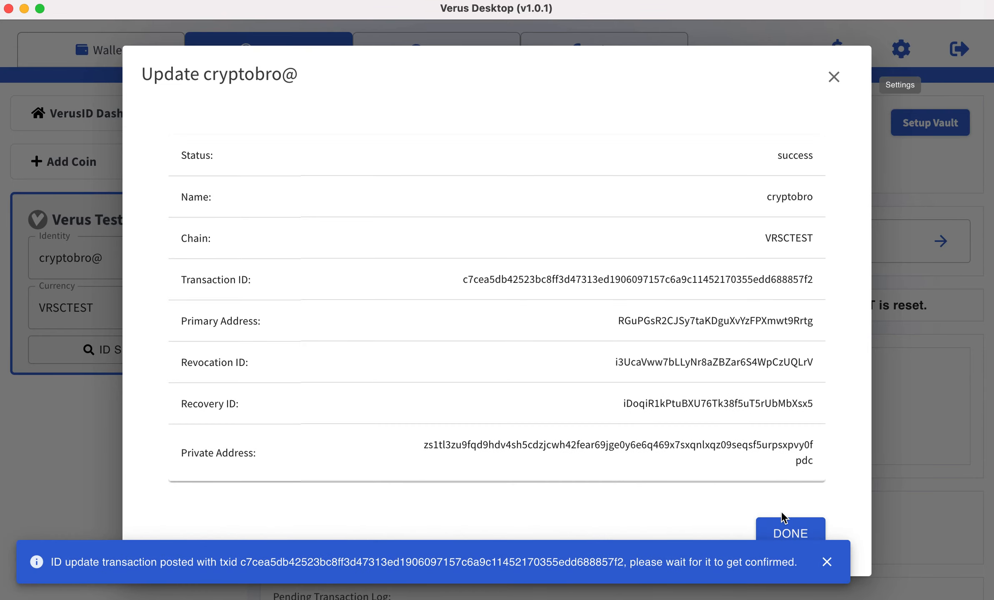
pyautogui.click(783, 534)
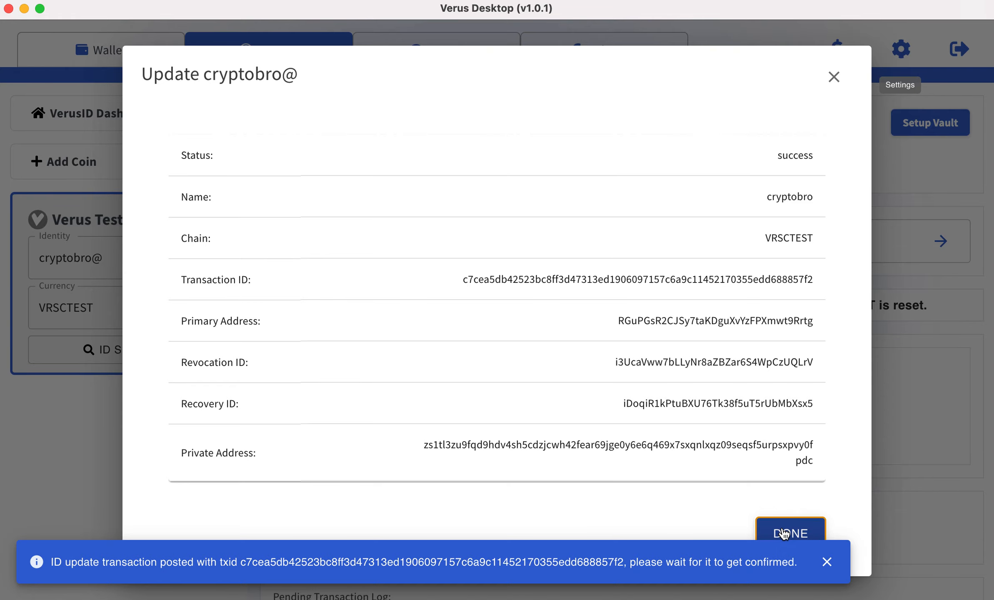
pyautogui.click(829, 565)
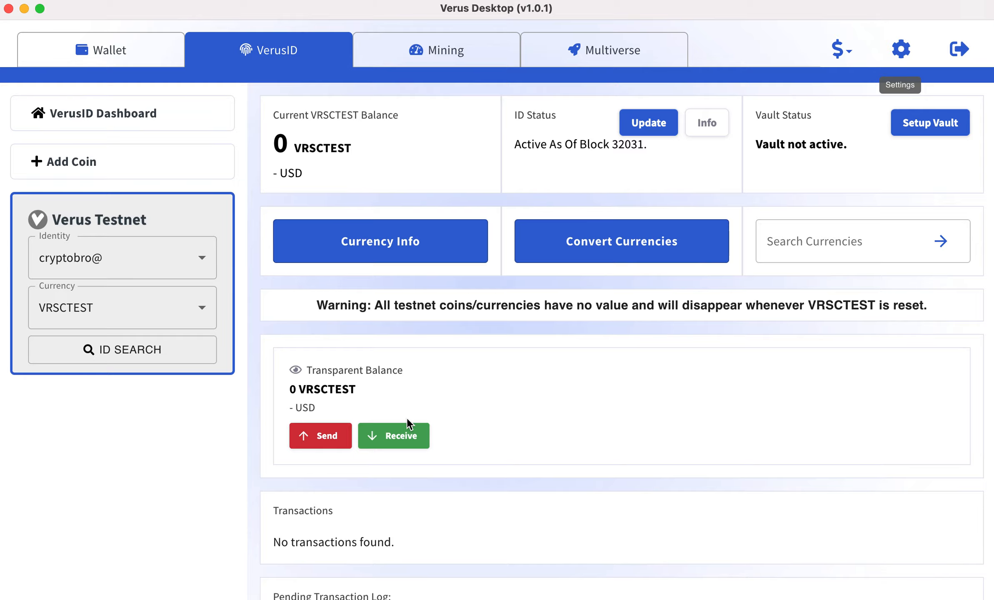
# View the receiving addresses of cryptobro@ and close the address manager.
pyautogui.click(403, 437)
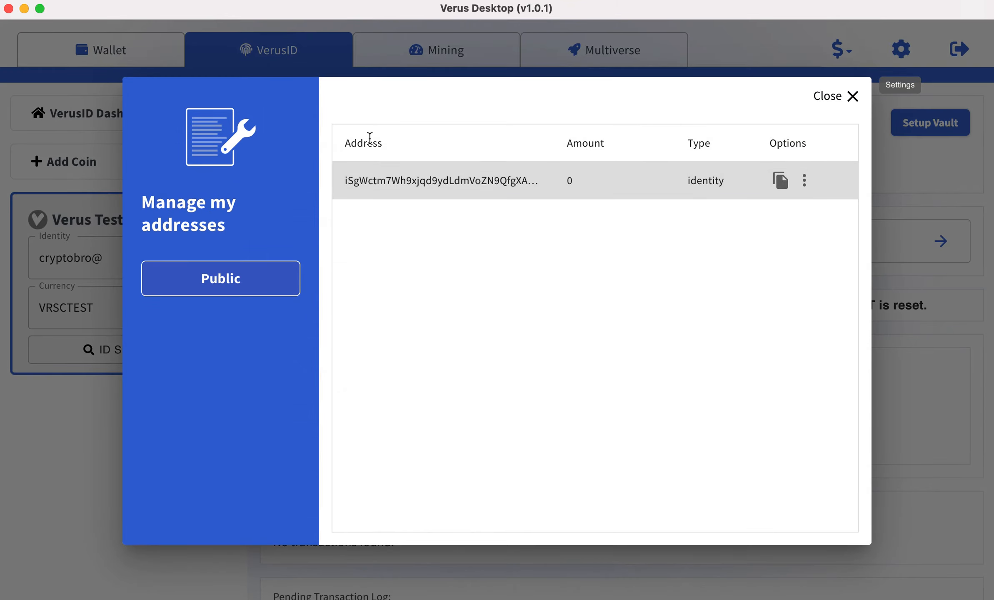
pyautogui.click(850, 97)
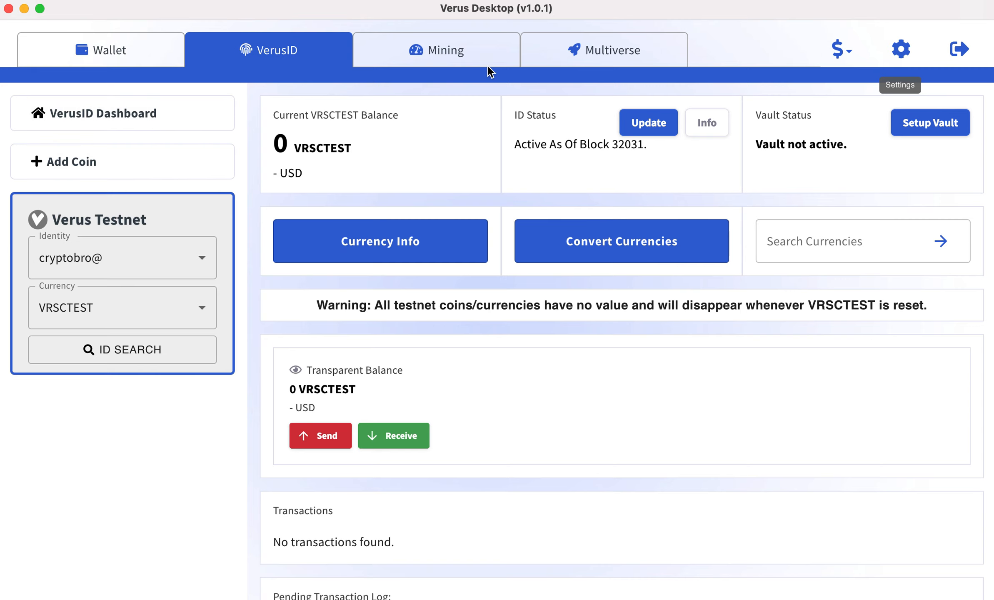
# Check the block height and last block time in the mining overview while the cryptobro@ update awaits confirmation.
pyautogui.click(469, 42)
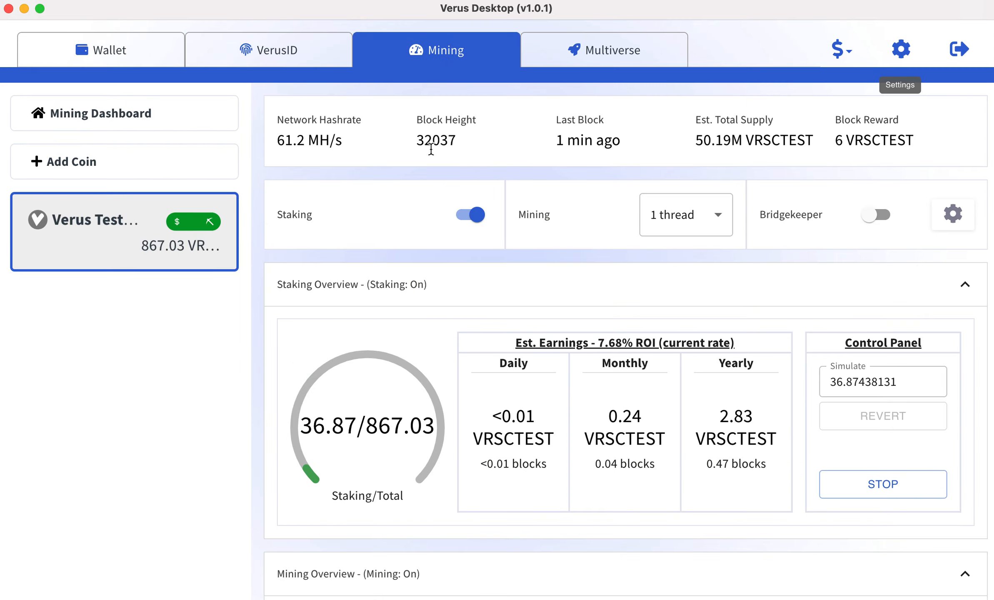
pyautogui.moveTo(414, 142); pyautogui.dragTo(602, 154)
pyautogui.click(639, 161)
pyautogui.moveTo(623, 148); pyautogui.dragTo(550, 145)
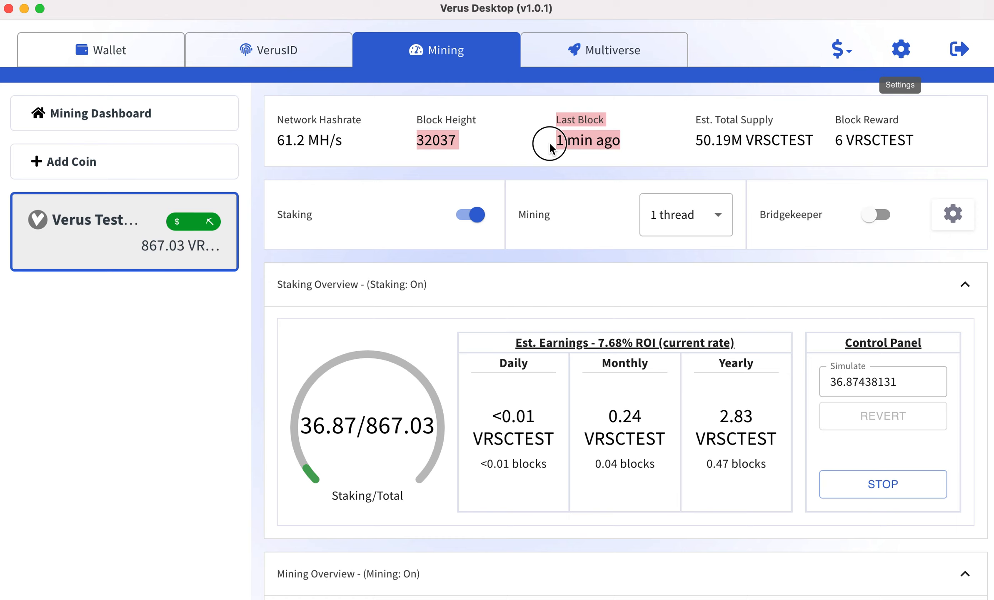
pyautogui.click(580, 186)
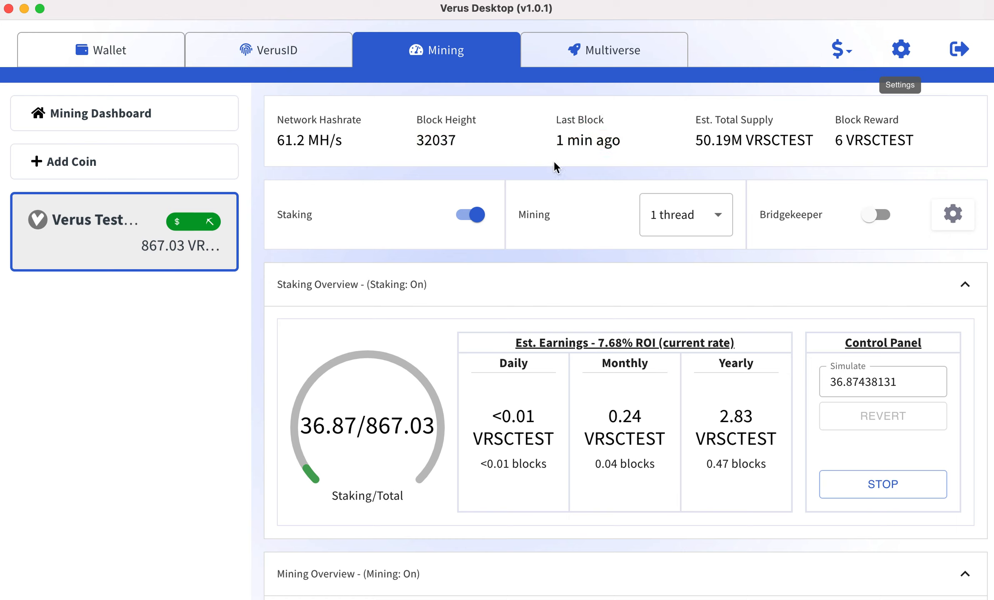